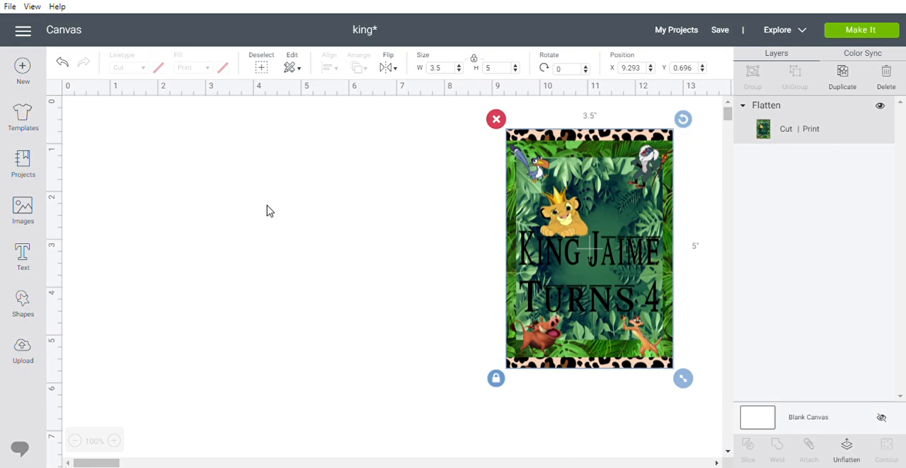
Reposition the flattened sample card to about X 8.97, Y 0.66 inches and leave it selected.
drag(549, 217, 577, 216)
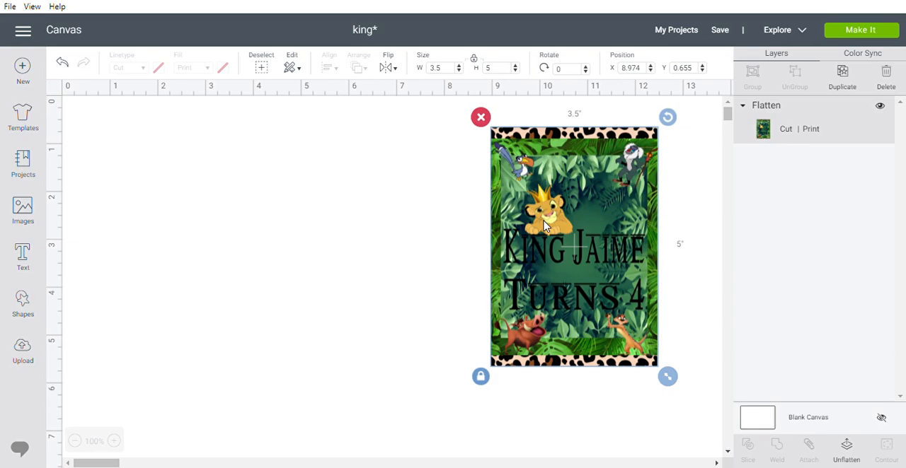
click(441, 232)
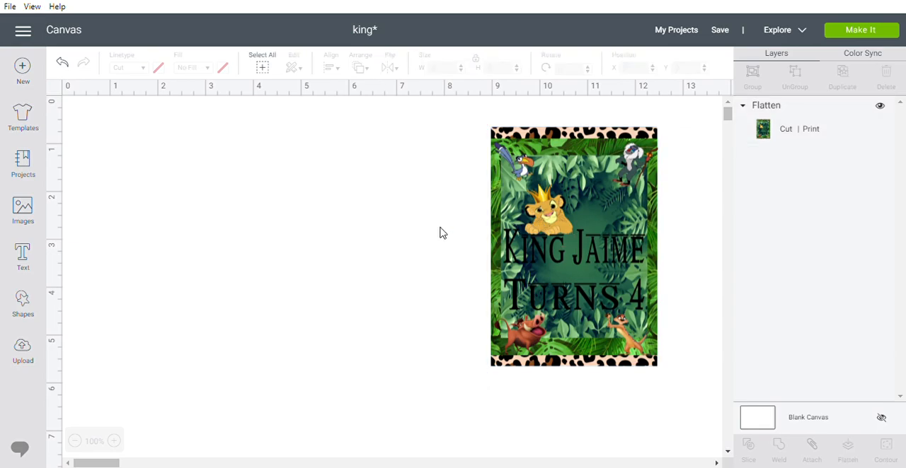
click(564, 223)
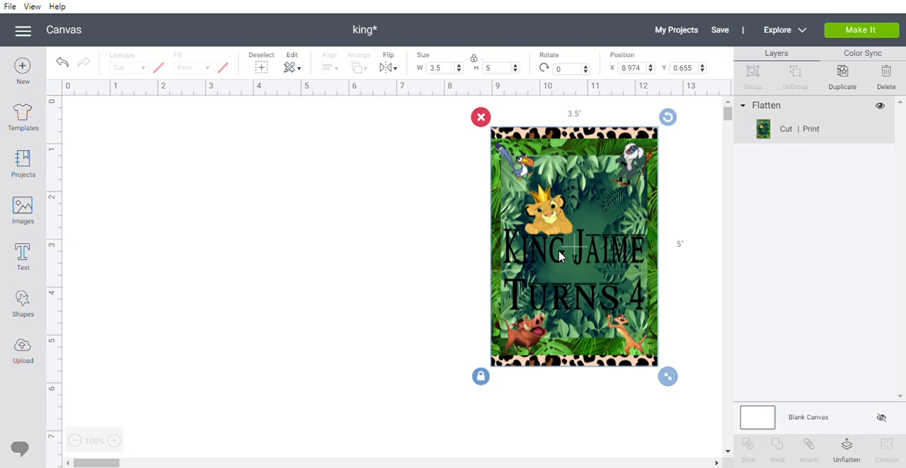
Add a square shape and place it beside the sample card at about X 3.5, Y 1 inches.
click(23, 303)
click(78, 211)
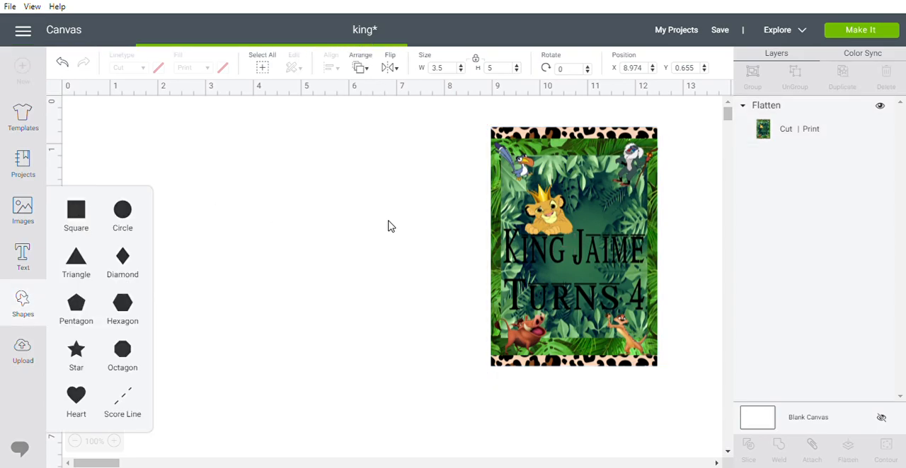
drag(263, 237, 353, 219)
drag(347, 260, 351, 236)
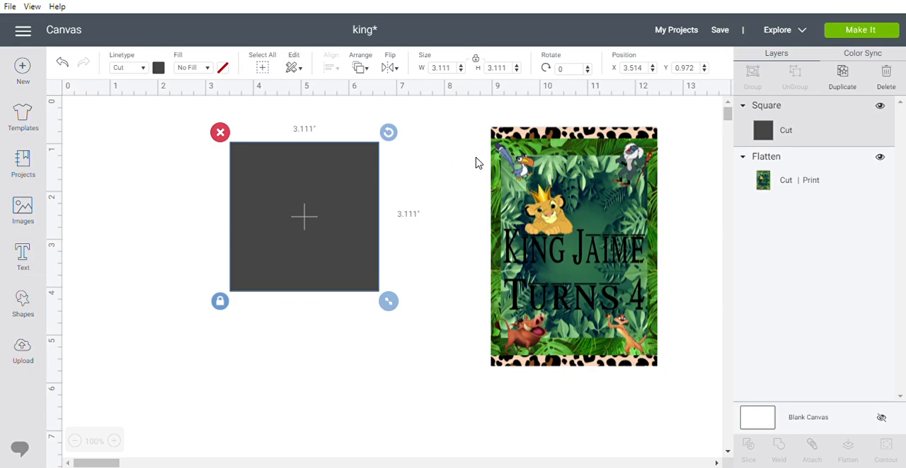
Resize the square with unlocked proportions to 3.5 by 5 inches and line it up beside the sample card.
click(475, 59)
click(447, 69)
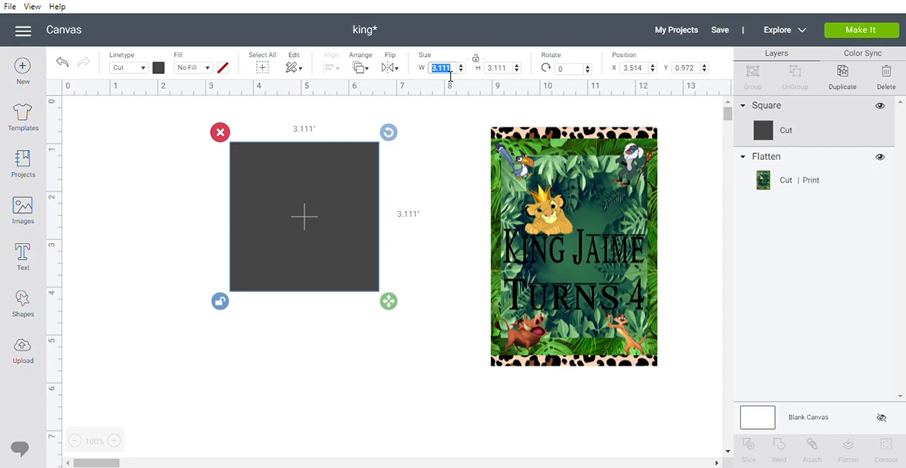
text(3.5)
key(Tab)
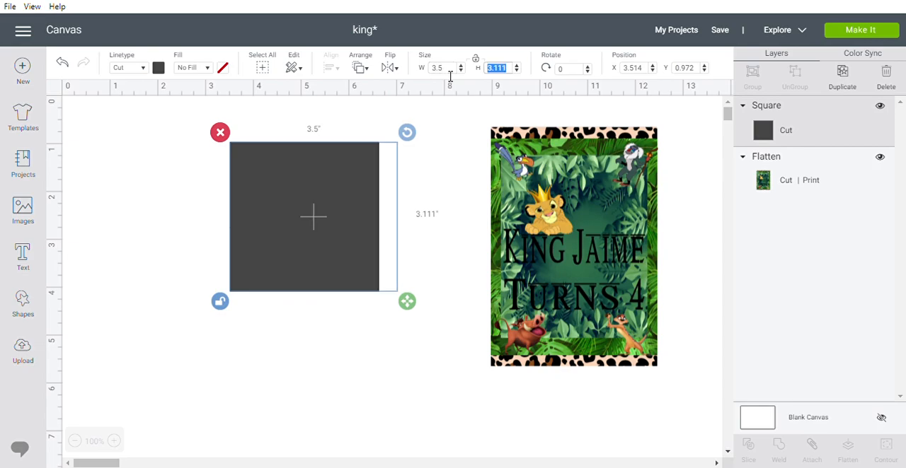
text(5)
key(Tab)
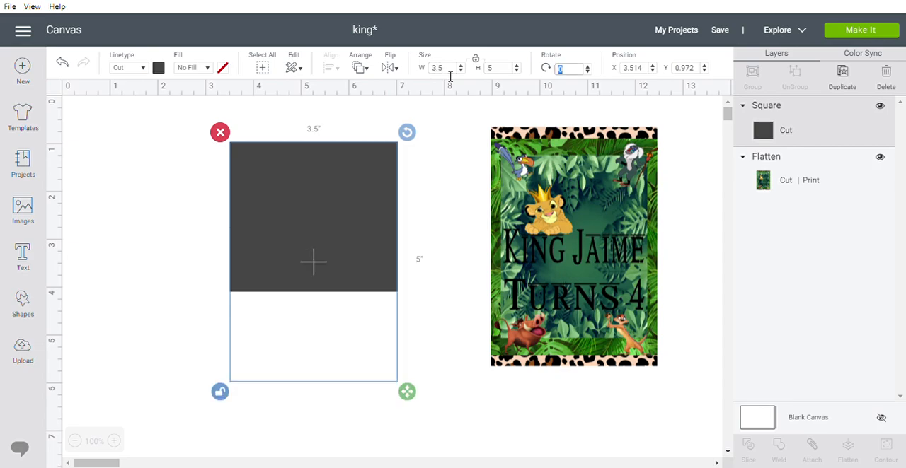
drag(335, 307, 381, 276)
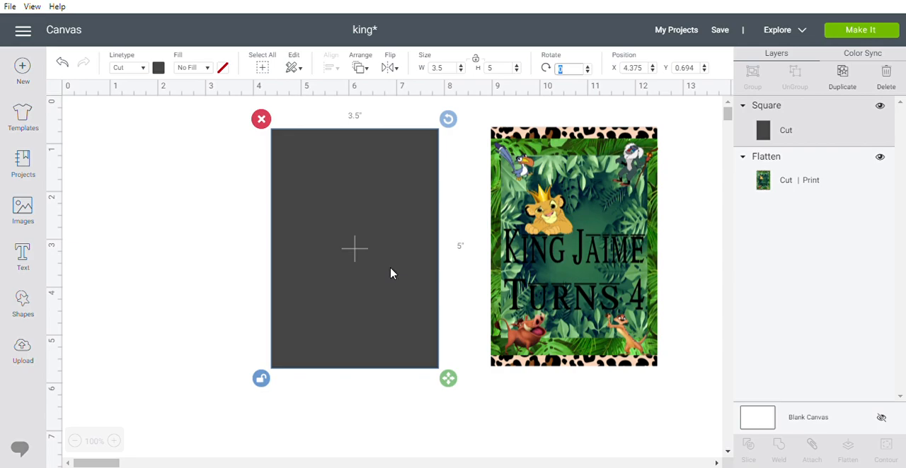
mouse_move(366, 228)
mouse_down()
mouse_move(378, 232)
mouse_move(358, 227)
mouse_up()
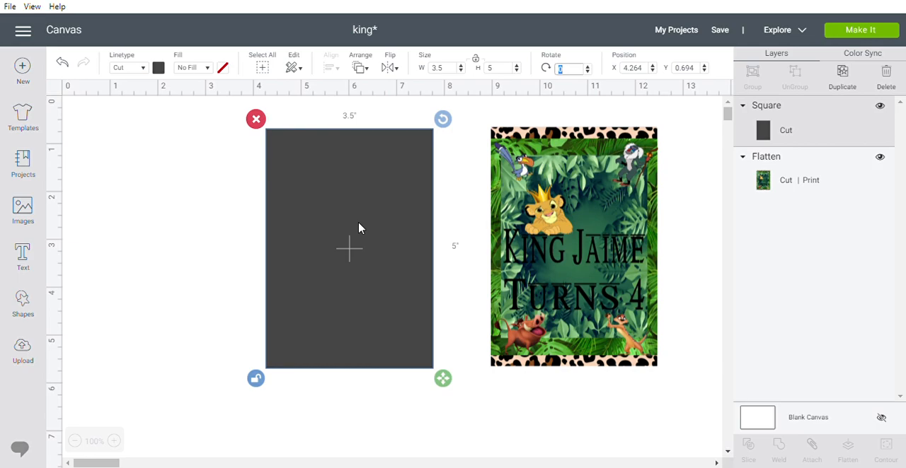
Insert the dark green tropical background and the bright green tropical leaf image from the uploaded images.
click(23, 352)
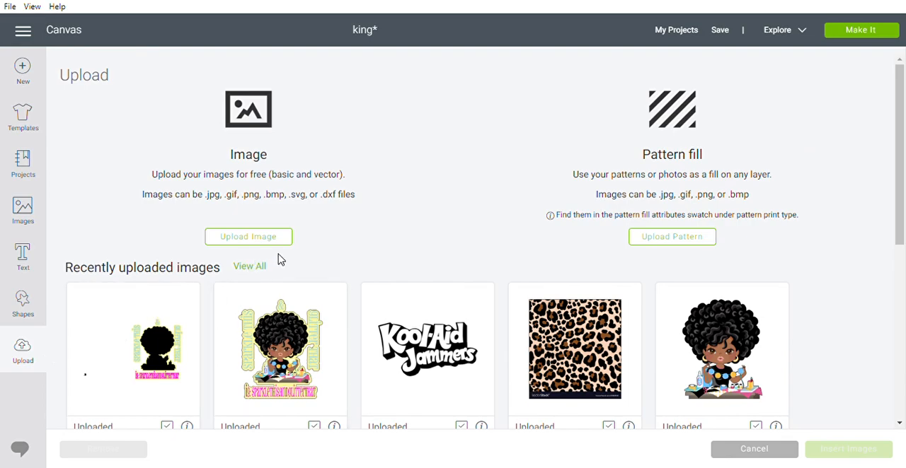
click(249, 267)
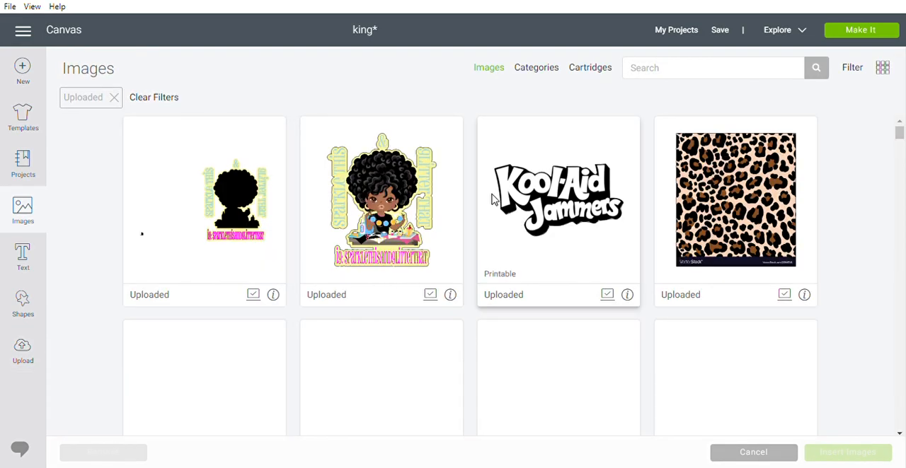
scroll(489, 198, down, 3)
scroll(488, 198, up, 3)
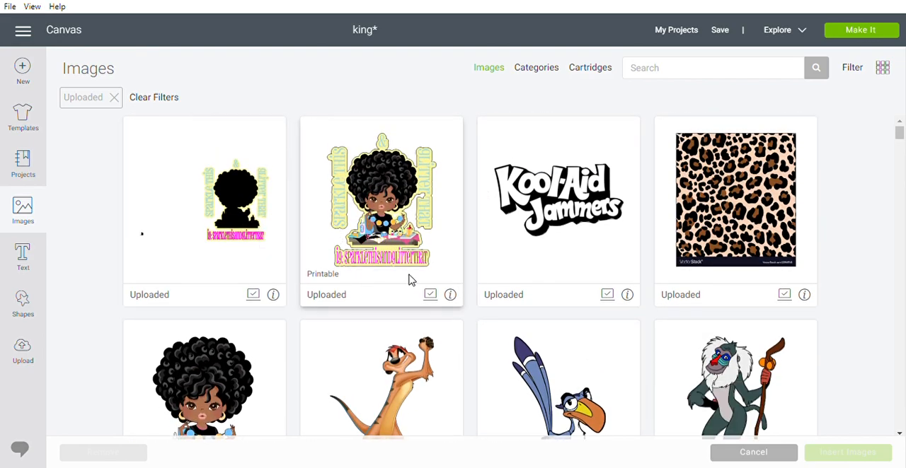
scroll(435, 260, down, 10)
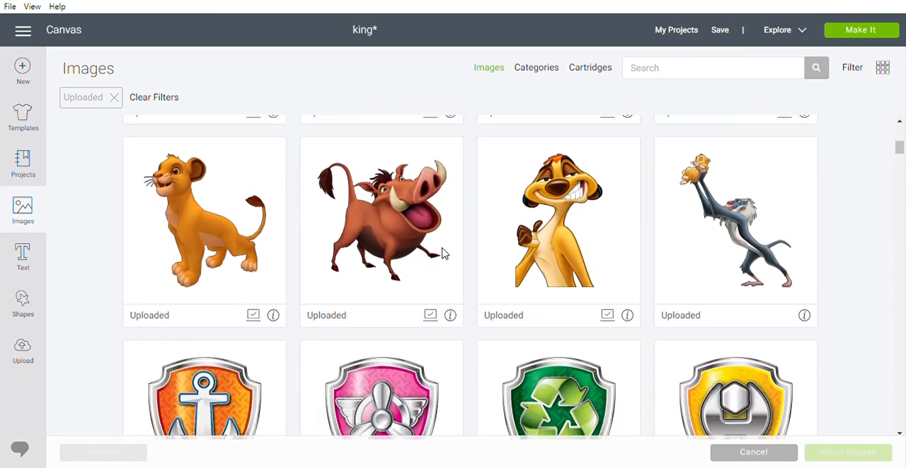
scroll(443, 253, down, 15)
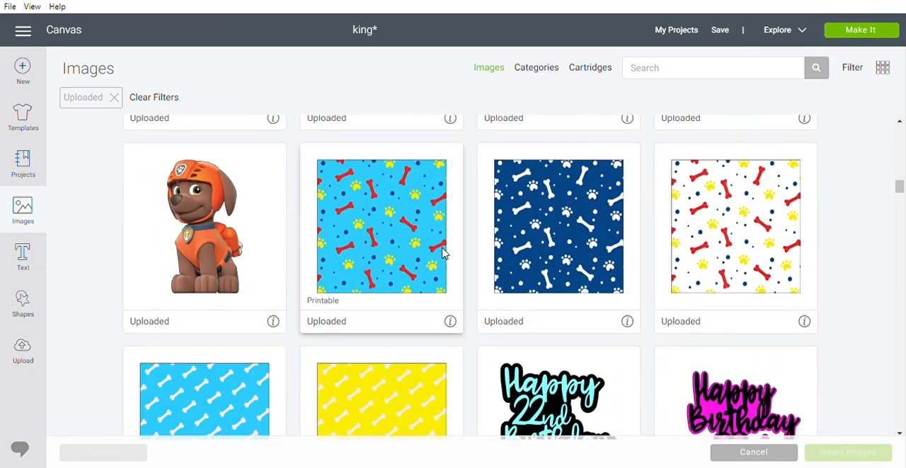
scroll(442, 253, down, 3)
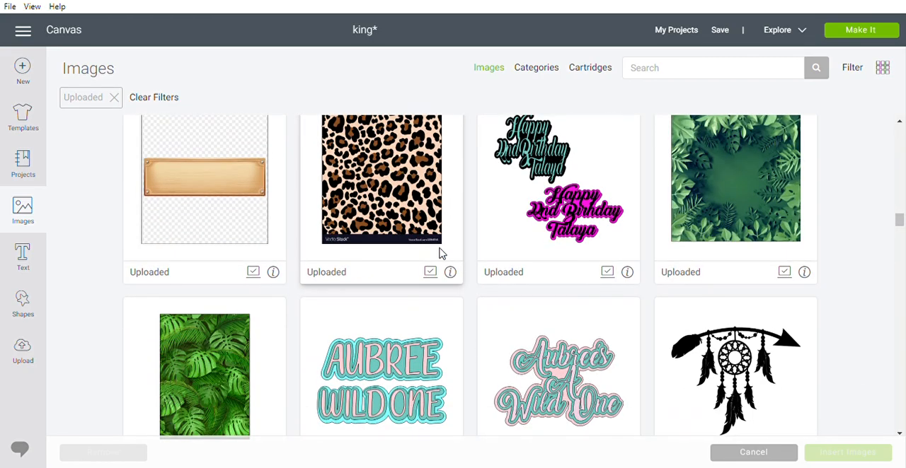
click(700, 211)
click(228, 382)
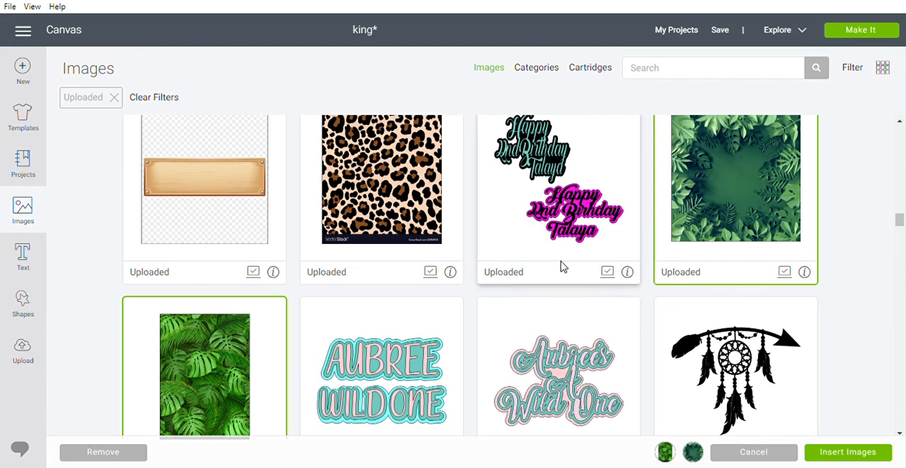
click(846, 452)
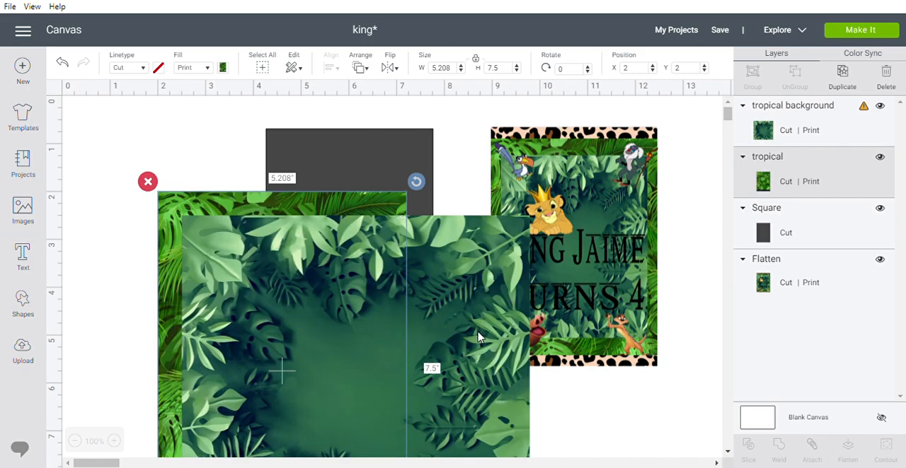
Move the dark tropical background past the sample card to about X 12.6, Y 2.2 inches.
drag(476, 334, 569, 324)
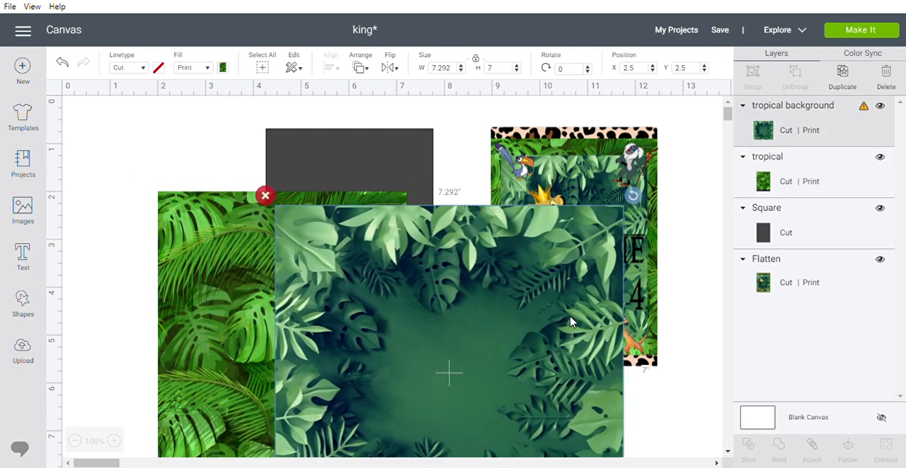
drag(453, 326, 643, 323)
drag(578, 332, 779, 331)
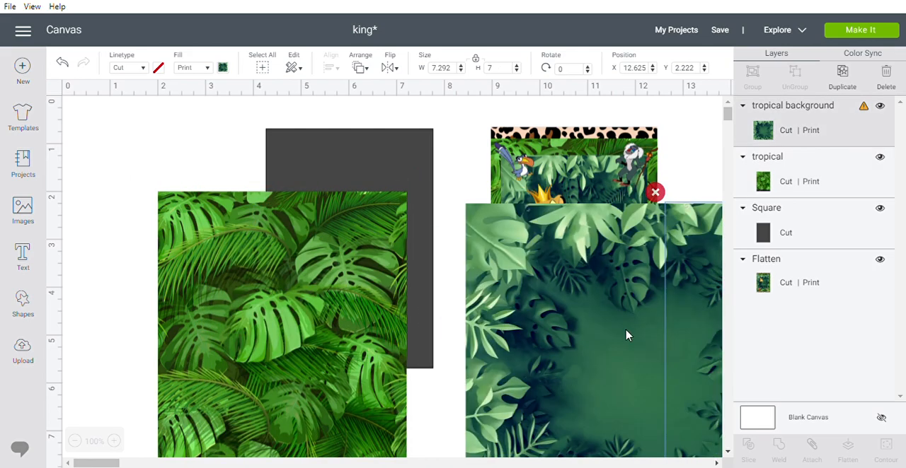
Move the bright tropical leaf image down to about X 4.2, Y 4.9 inches, leaving its watermark strip accessible.
drag(274, 357, 352, 309)
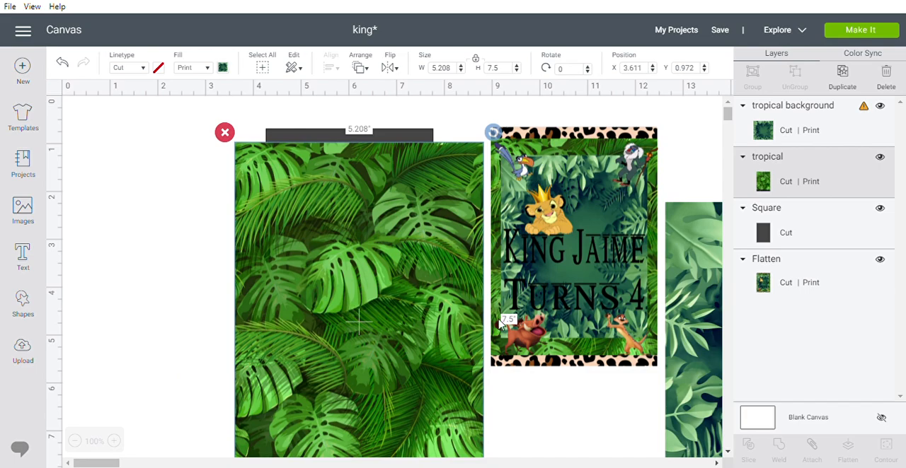
drag(373, 339, 372, 297)
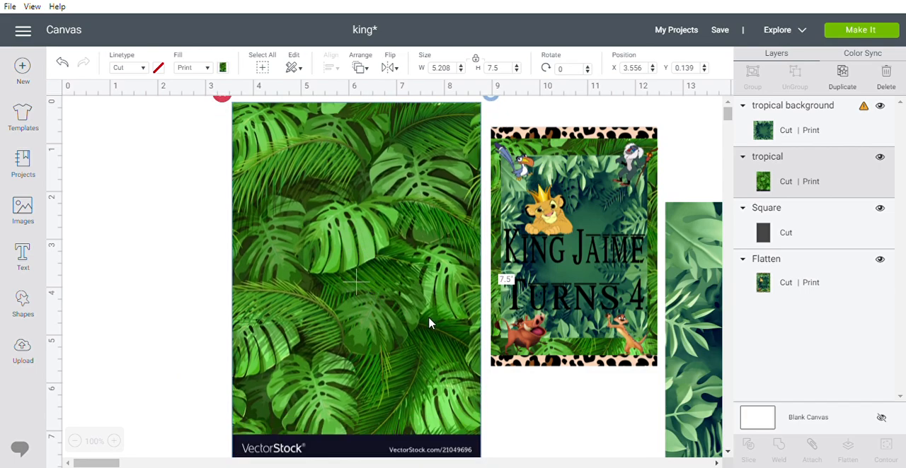
scroll(429, 323, down, 3)
scroll(430, 322, down, 3)
drag(401, 172, 423, 377)
drag(399, 320, 408, 363)
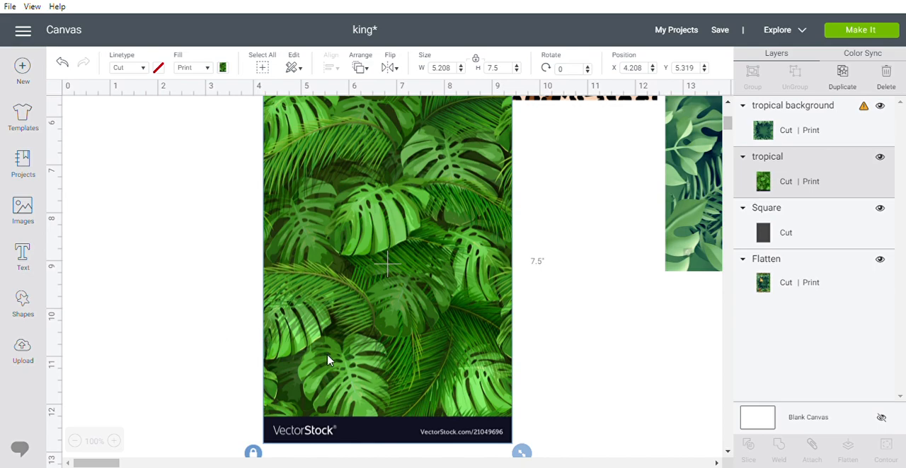
drag(426, 360, 418, 334)
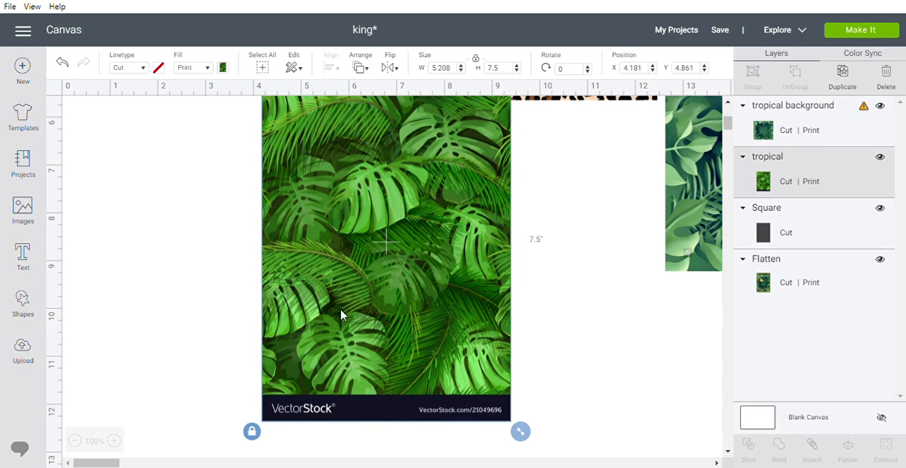
Add another square, enlarge it to about 5.56 inches, and position it over the leaf image's watermark strip.
click(30, 307)
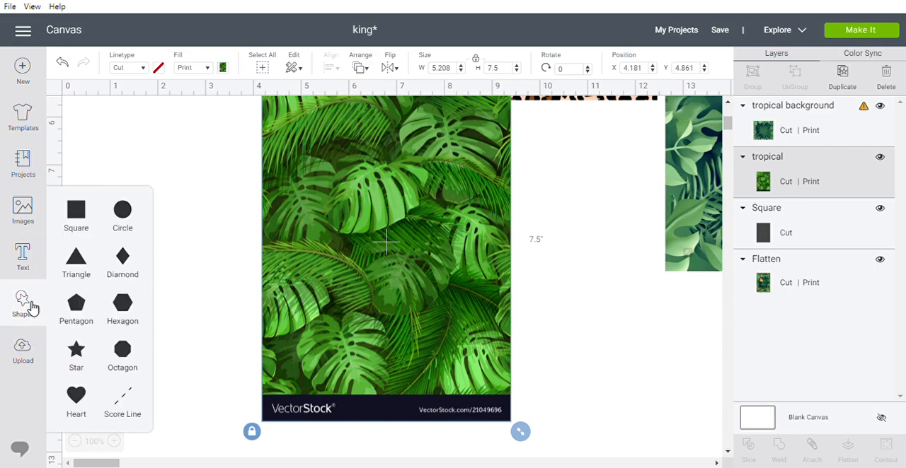
click(75, 212)
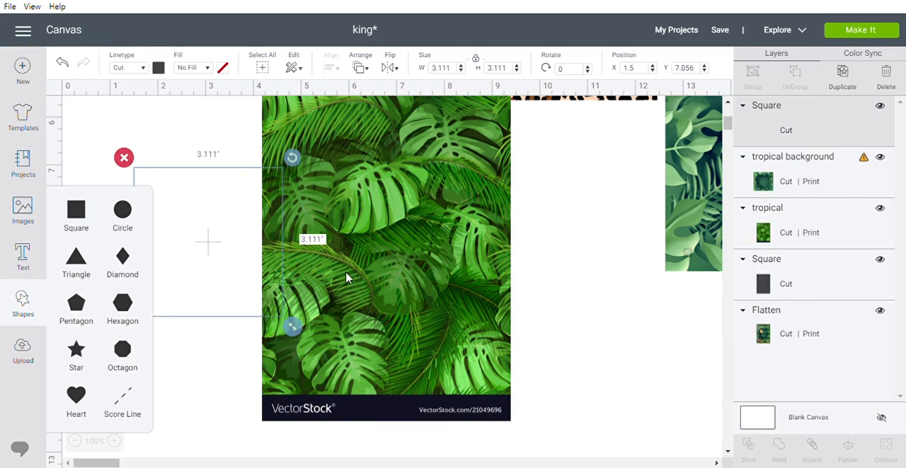
drag(212, 277, 331, 305)
drag(407, 355, 524, 453)
scroll(435, 347, down, 3)
drag(411, 292, 384, 389)
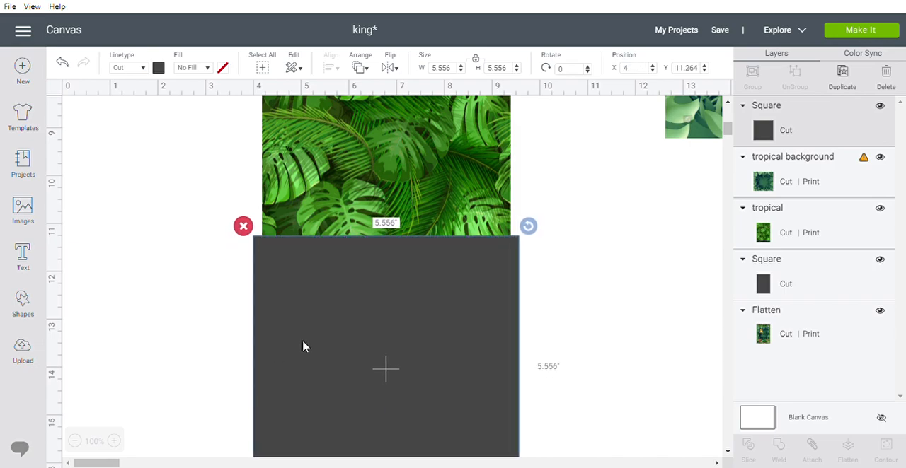
Slice the leaf image with the square that overlaps its watermark strip.
click(205, 324)
drag(225, 196, 481, 293)
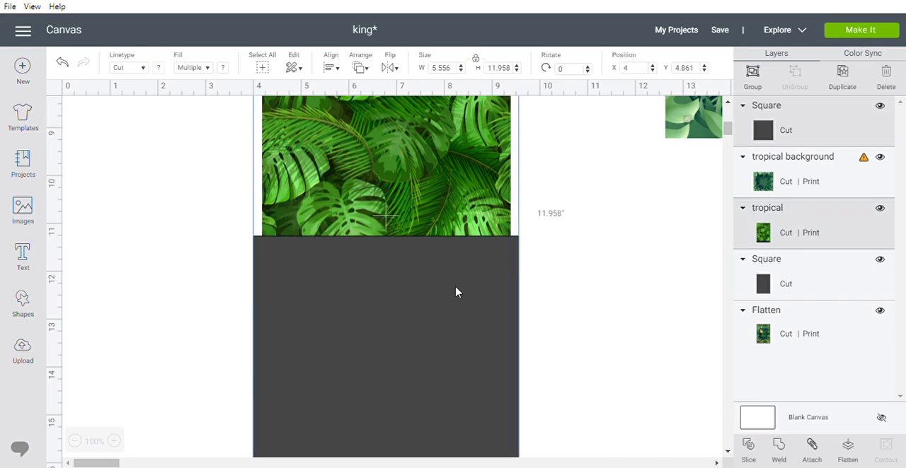
click(750, 446)
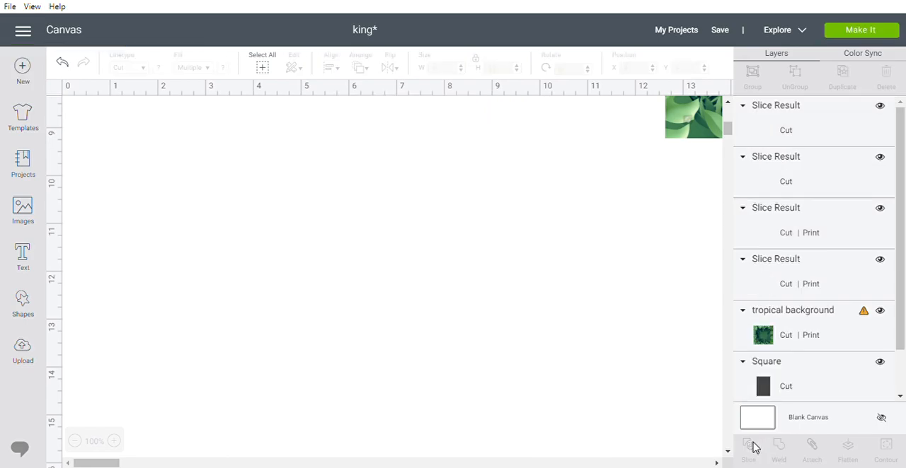
Separate the slice pieces and delete the watermark strip and both leftover square pieces.
drag(474, 157, 586, 211)
drag(439, 339, 541, 379)
drag(333, 275, 274, 361)
drag(317, 261, 282, 262)
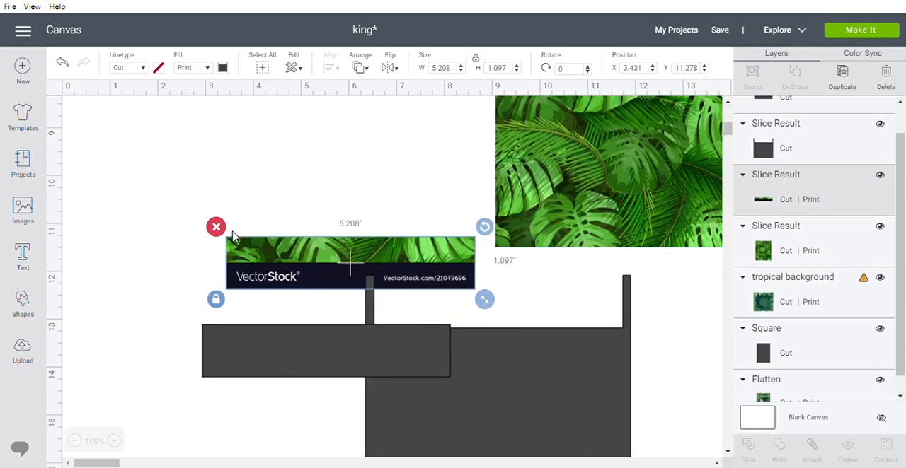
click(218, 227)
click(240, 332)
click(194, 317)
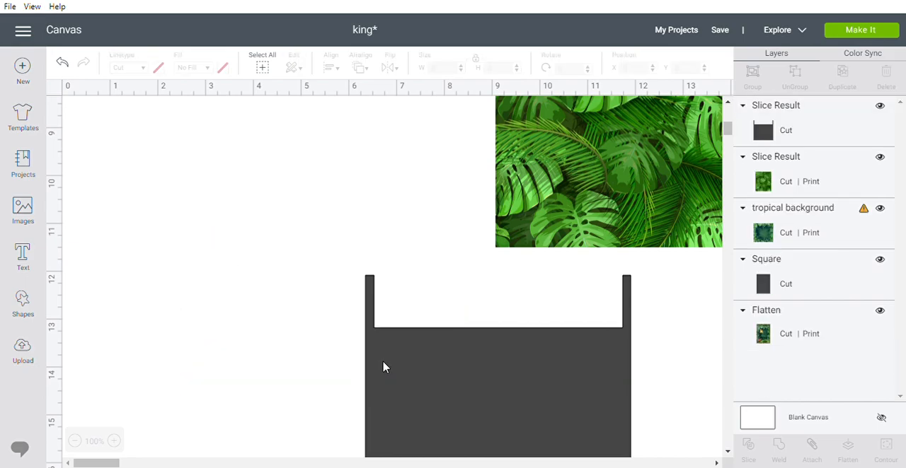
click(384, 366)
click(355, 266)
Bring back the trimmed leaf image and resize it with unlocked proportions to 3.5 by 5 inches.
drag(613, 220, 408, 298)
scroll(435, 309, up, 3)
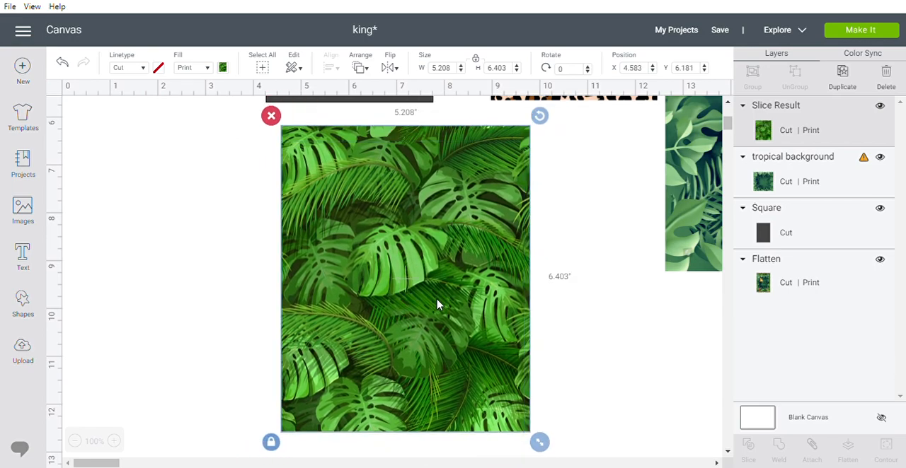
click(477, 60)
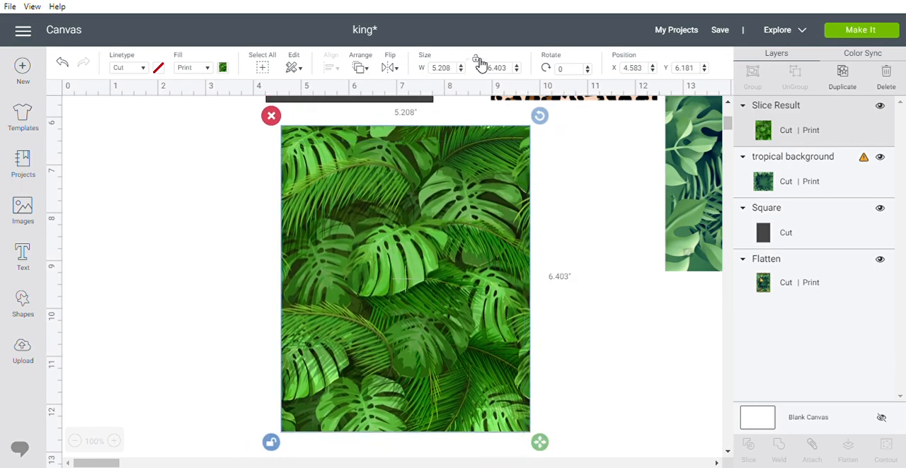
click(453, 71)
text(3.5)
key(Tab)
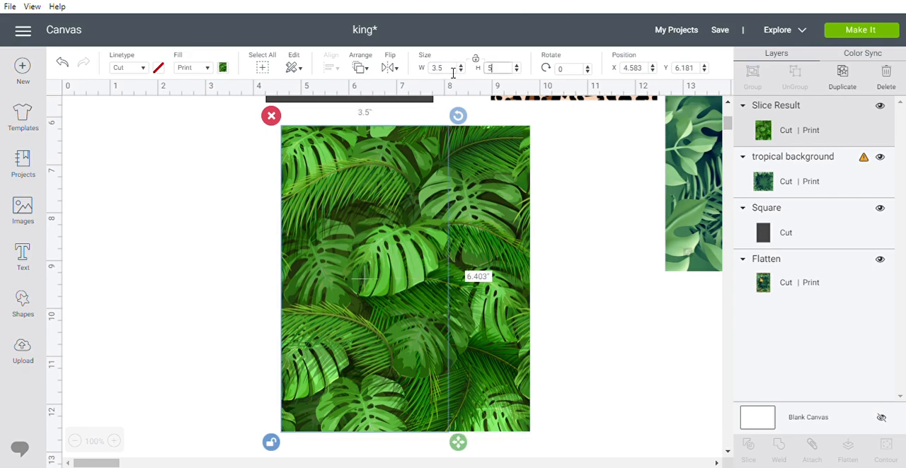
text(5)
key(Tab)
Move the trimmed leaf image up so that it covers the 3.5 by 5 inch dark rectangle.
scroll(537, 258, up, 3)
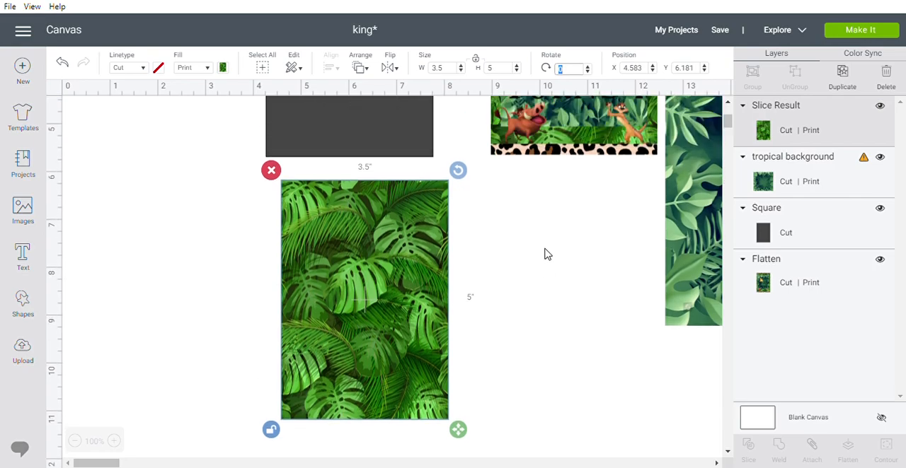
drag(373, 389, 375, 254)
scroll(375, 255, up, 3)
drag(370, 315, 370, 216)
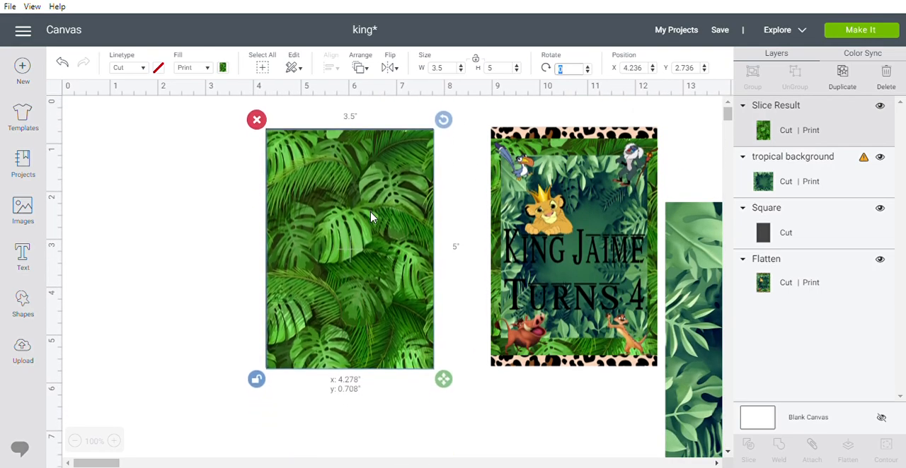
Nudge the leaf image and line it up over the 3.5 by 5 inch dark rectangle.
drag(236, 219, 387, 293)
mouse_move(351, 270)
mouse_down()
mouse_move(360, 338)
mouse_move(346, 284)
mouse_move(354, 279)
mouse_up()
click(223, 251)
click(353, 250)
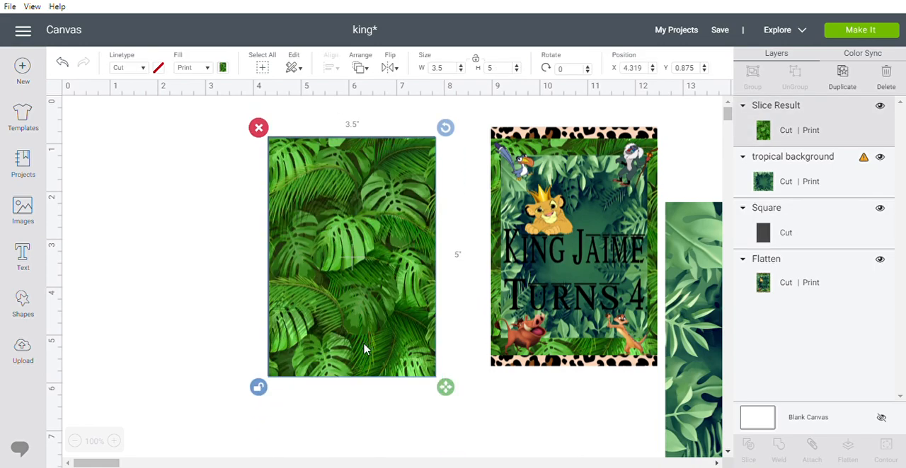
Move the leaf image down off the dark rectangle, delete the rectangle, and move the leaf image back up.
drag(338, 250, 342, 322)
click(319, 170)
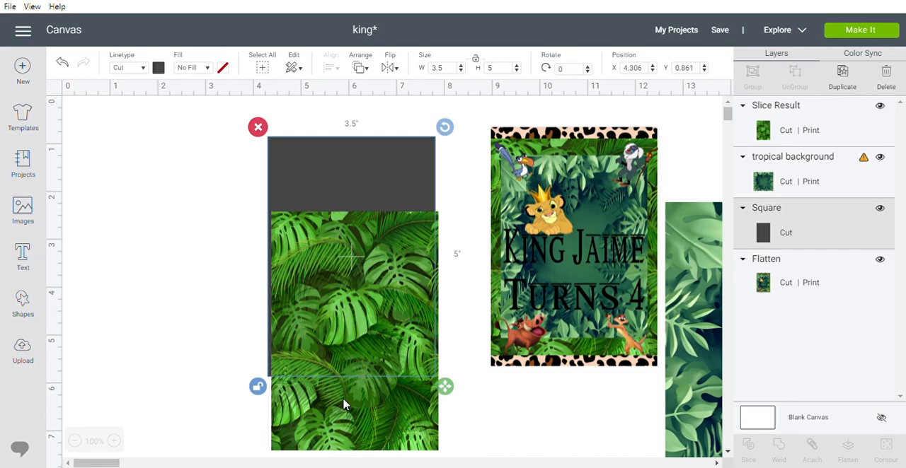
click(343, 404)
click(330, 185)
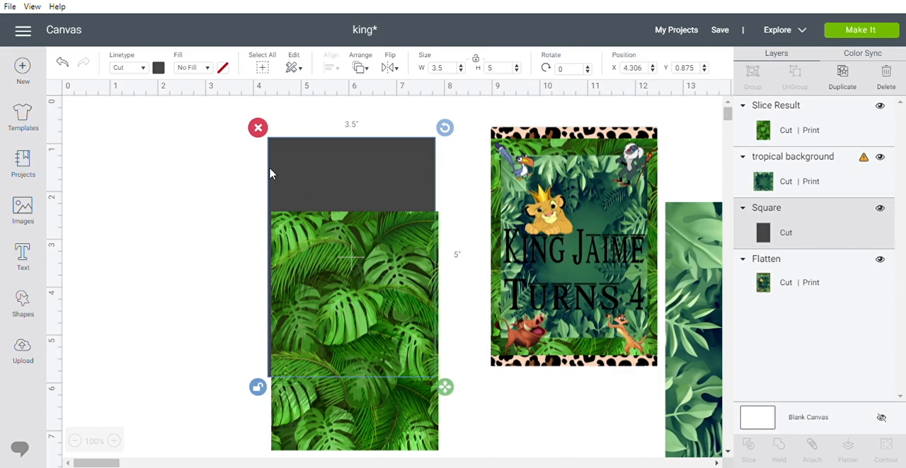
click(257, 127)
drag(339, 289, 330, 218)
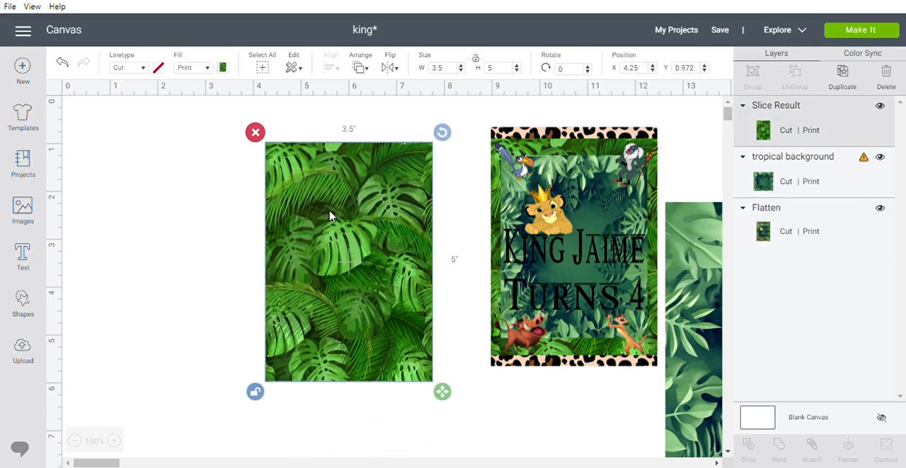
Shrink the tropical background image proportionally to about 4.33 by 4.16 inches and lay it over the sample card for comparison.
drag(696, 342, 315, 251)
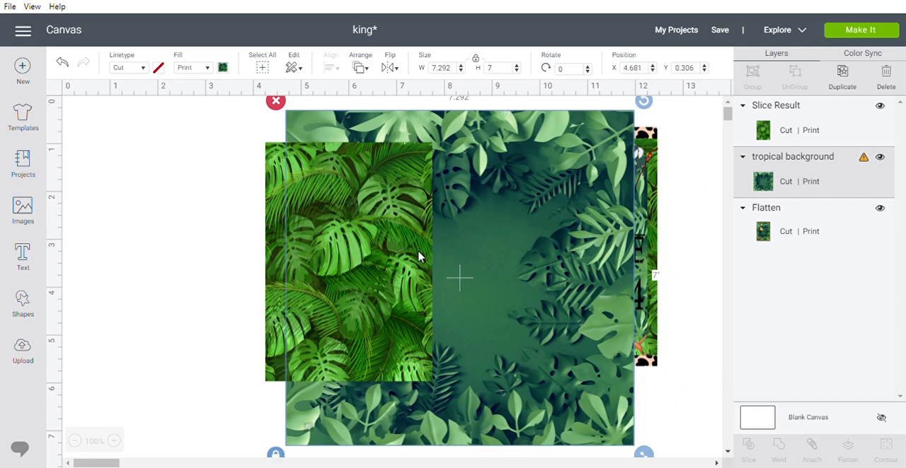
drag(643, 454, 506, 344)
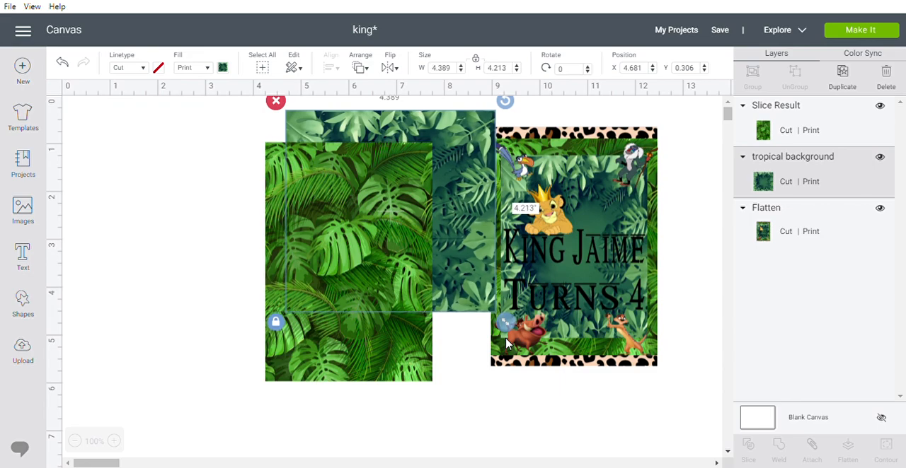
drag(479, 280, 648, 355)
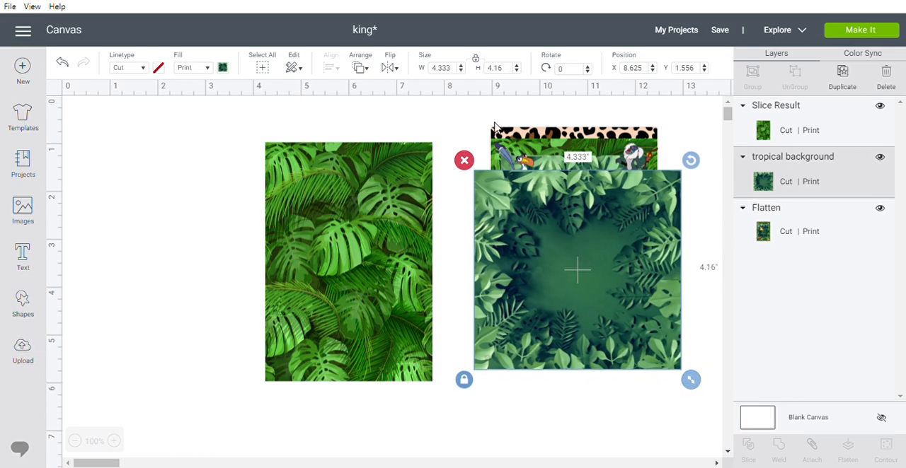
Unlock the tropical background's proportions, move it partly over the leaf image, and send it to the front.
click(464, 381)
drag(545, 328, 429, 311)
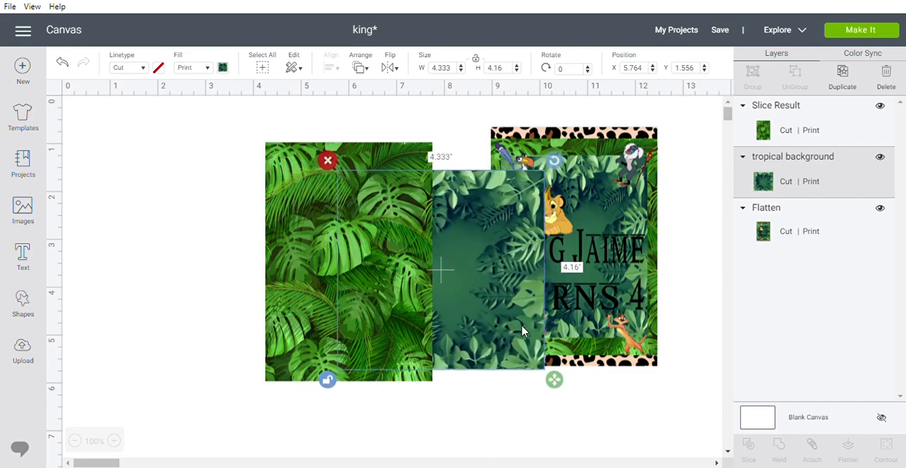
right_click(491, 311)
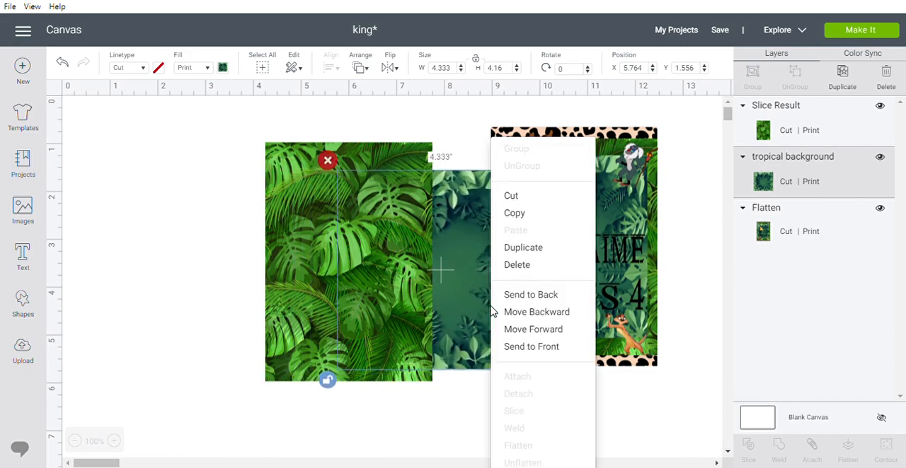
click(543, 346)
Place the tropical background inside the leaf image and resize it to about 2.97 by 4.2 inches, leaving a leaf border.
drag(468, 293, 380, 290)
drag(460, 382, 397, 386)
drag(344, 313, 341, 293)
click(341, 291)
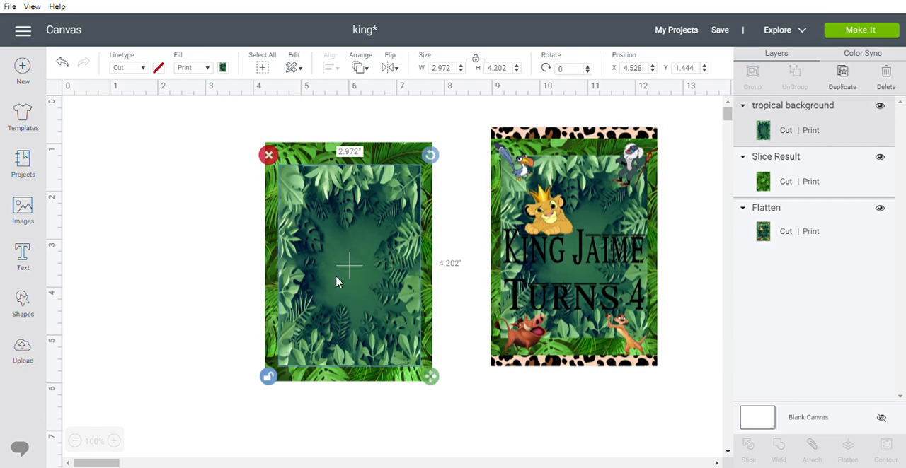
Select the tropical background and the leaf image together and center them horizontally and vertically on each other.
click(223, 249)
click(323, 266)
click(335, 150)
click(323, 198)
drag(221, 161, 445, 376)
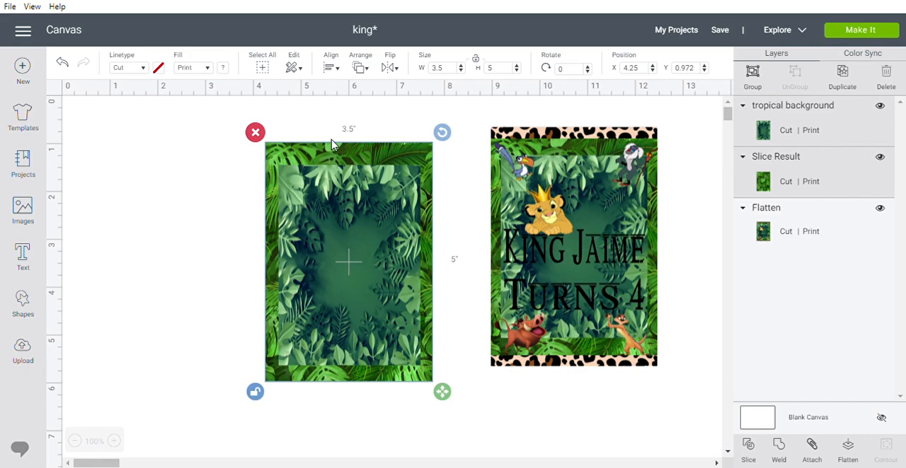
click(333, 68)
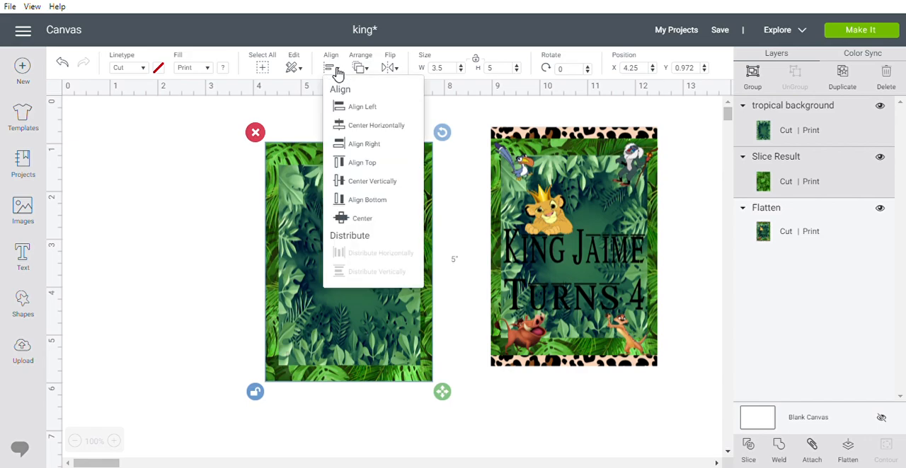
click(361, 127)
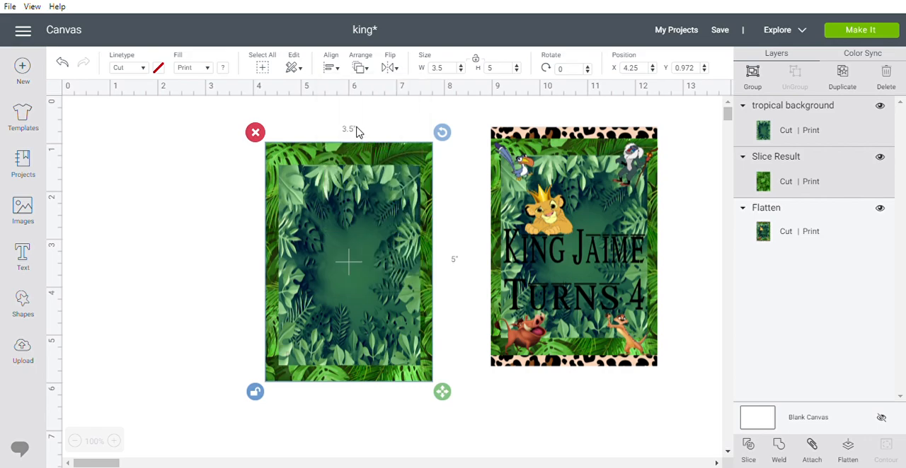
click(338, 73)
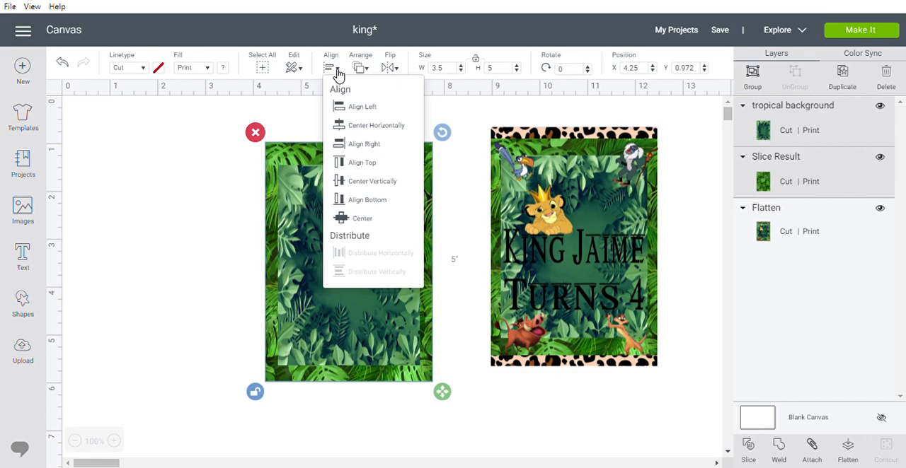
click(363, 184)
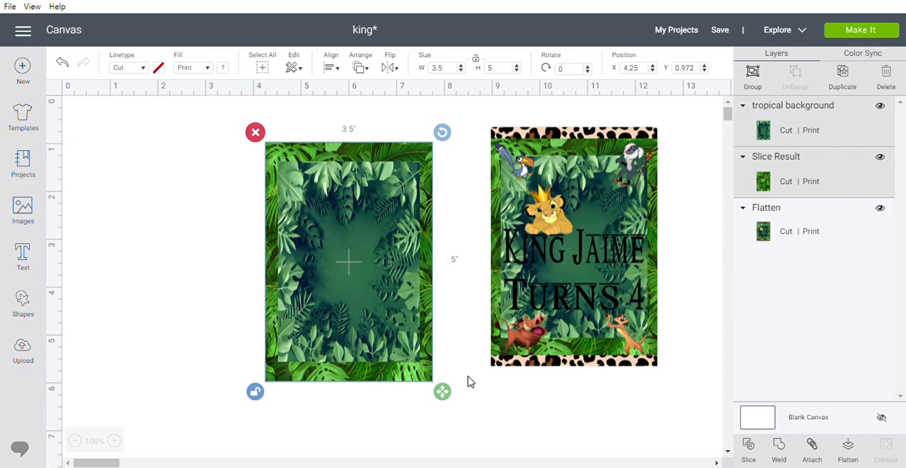
Group the two jungle layers, move the group up level with the sample card, and shift the sample slightly to the right.
click(759, 82)
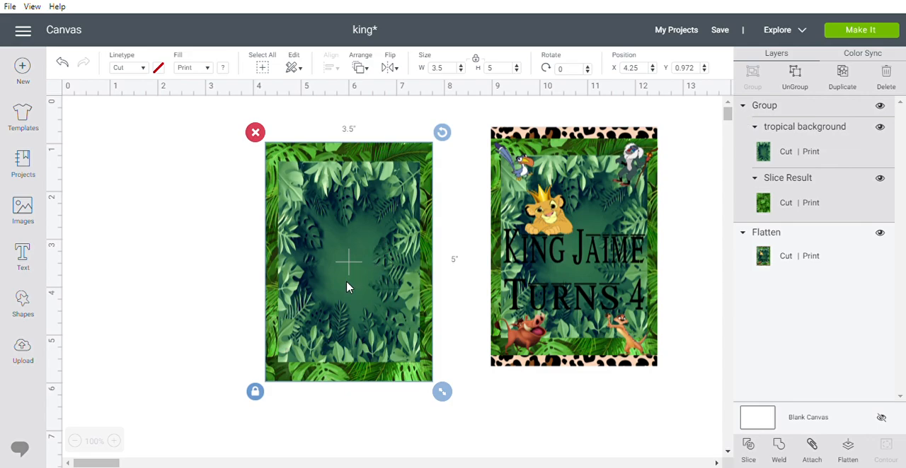
drag(349, 285, 360, 267)
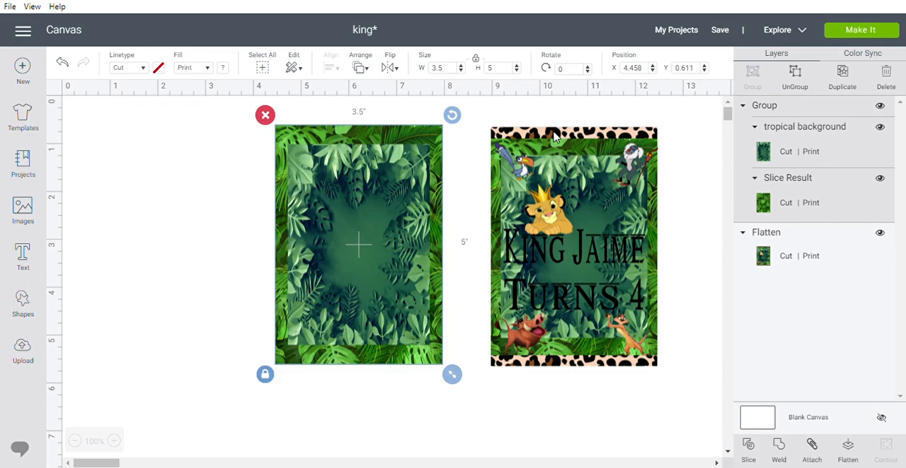
drag(573, 190, 586, 189)
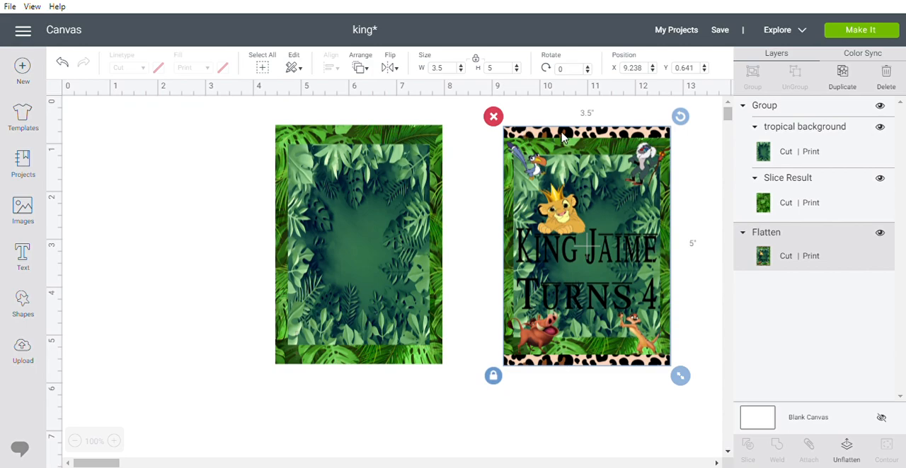
drag(564, 141, 565, 140)
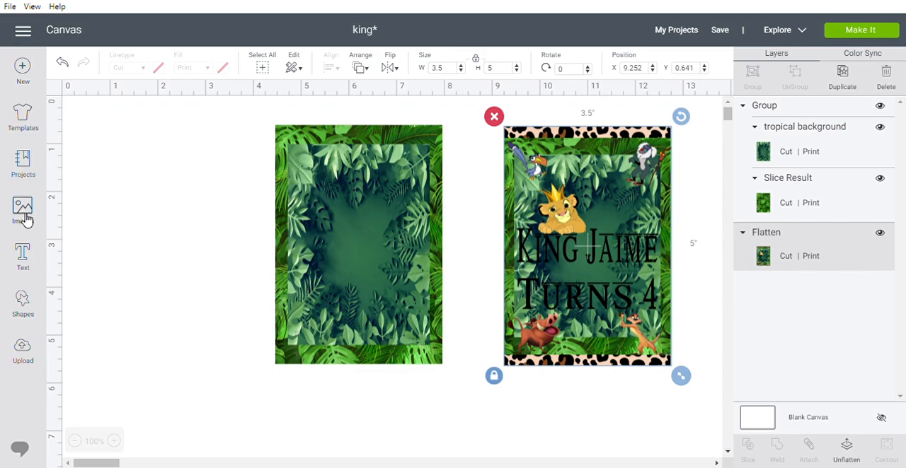
Insert the recently uploaded leopard-print pattern image onto the canvas.
click(24, 348)
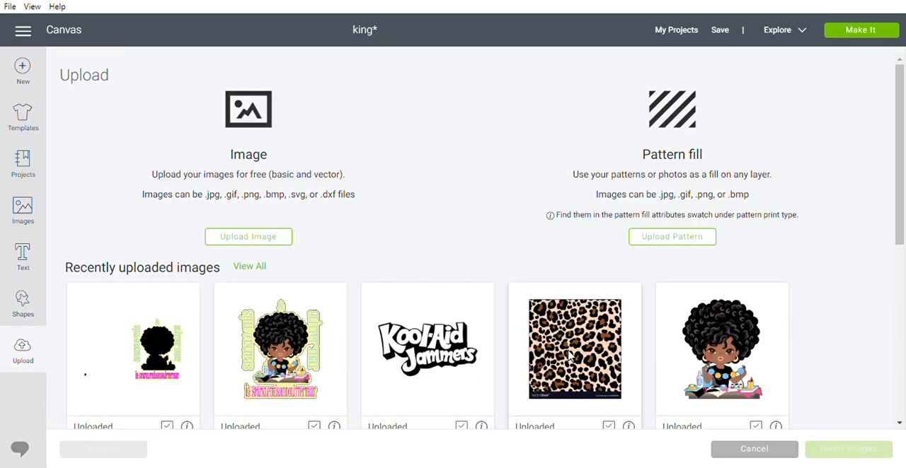
click(569, 346)
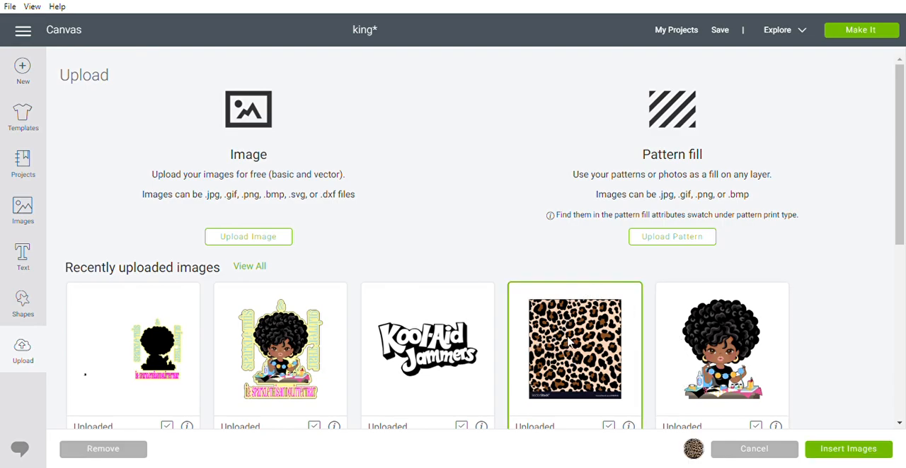
click(822, 452)
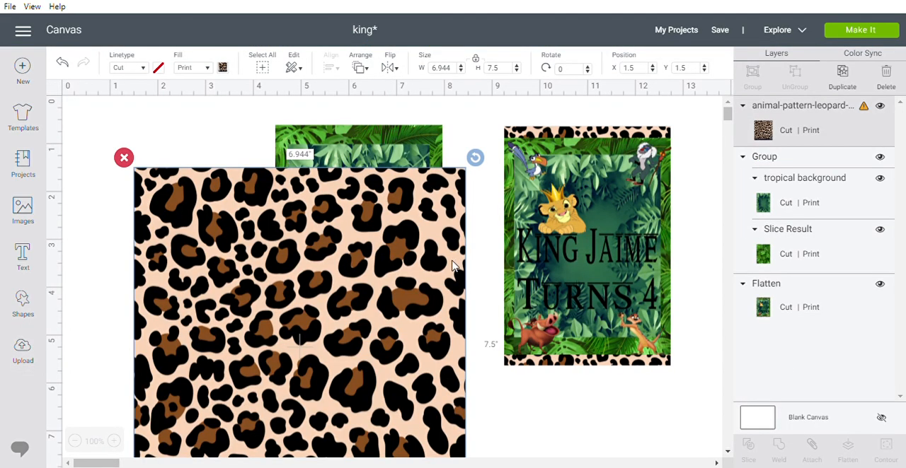
Move the leopard-print image to the empty canvas area just below the two cards.
scroll(377, 259, down, 5)
drag(358, 220, 434, 272)
drag(377, 367, 388, 467)
scroll(524, 340, down, 1)
scroll(525, 336, down, 2)
drag(446, 241, 464, 418)
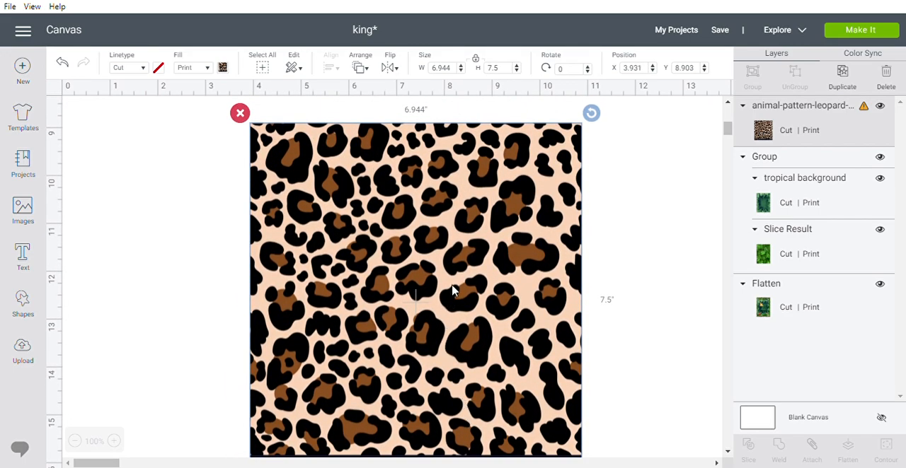
drag(453, 290, 455, 314)
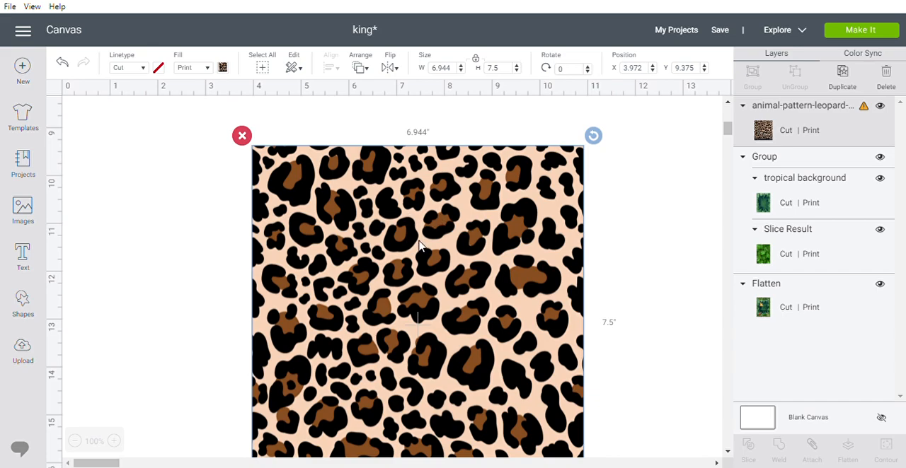
scroll(422, 238, down, 3)
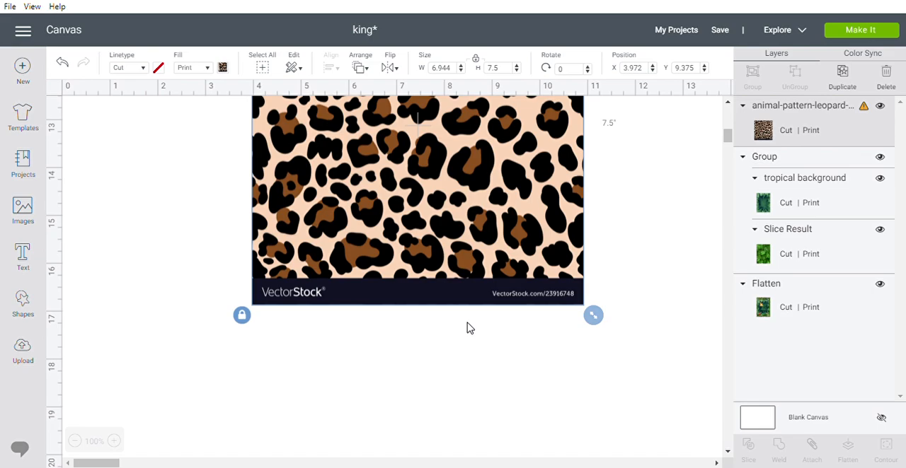
scroll(471, 328, up, 2)
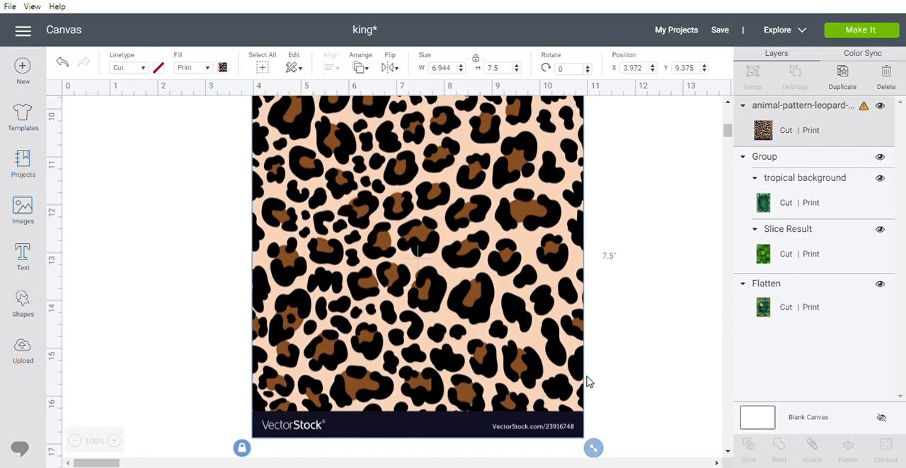
scroll(494, 316, up, 2)
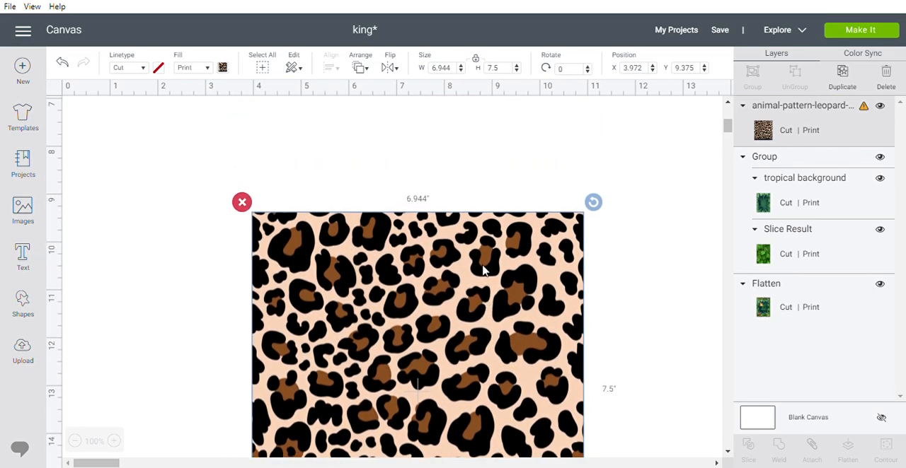
drag(485, 315, 502, 193)
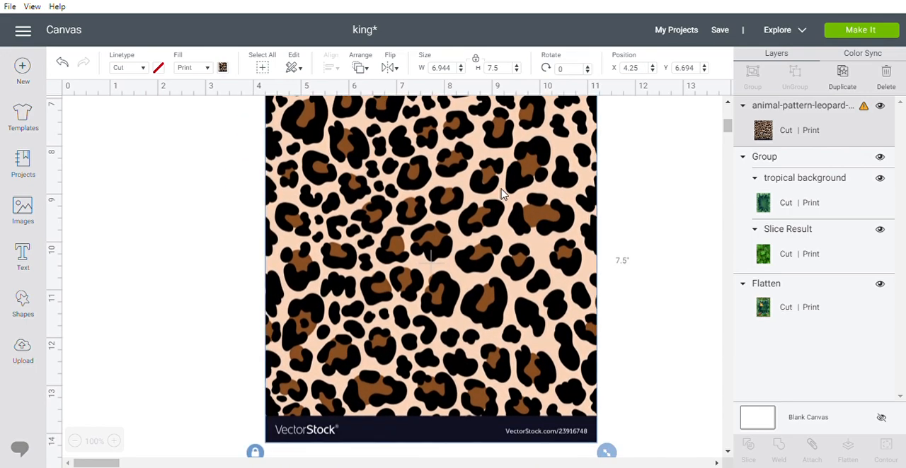
Resize the leopard-print image with unlocked proportions to about 7.4 by 6.43 inches and position it below the cards.
drag(607, 451, 720, 273)
click(255, 394)
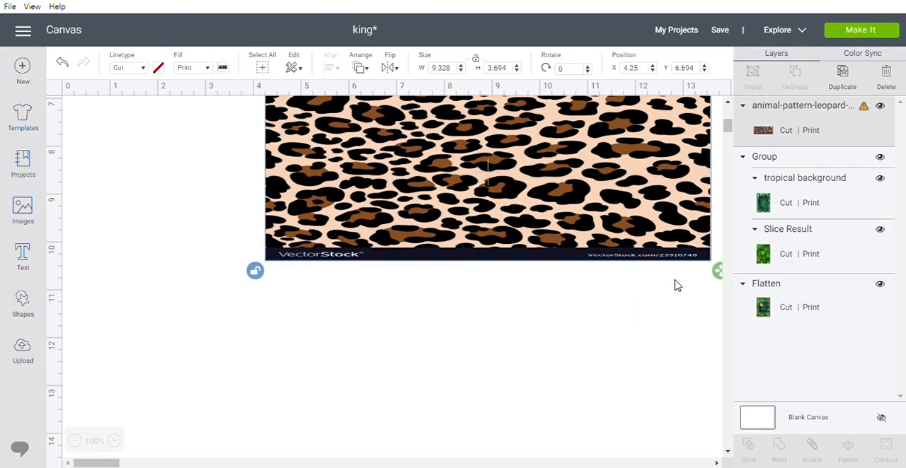
drag(603, 208, 557, 249)
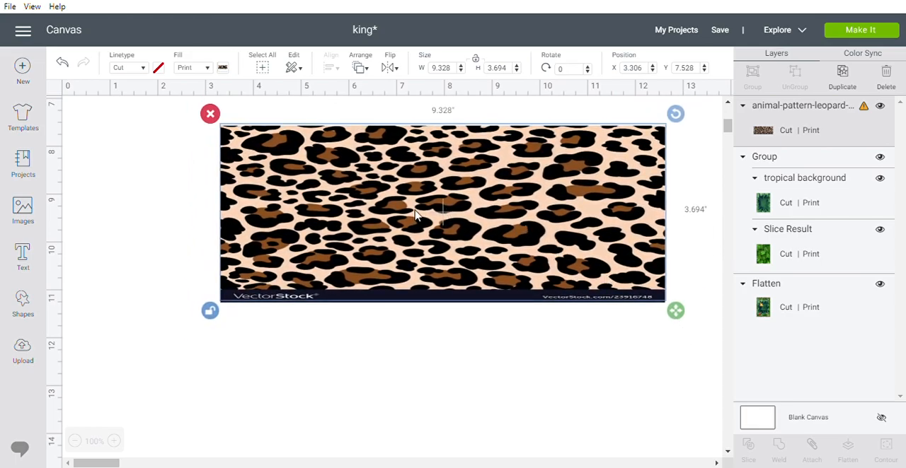
drag(676, 311, 583, 439)
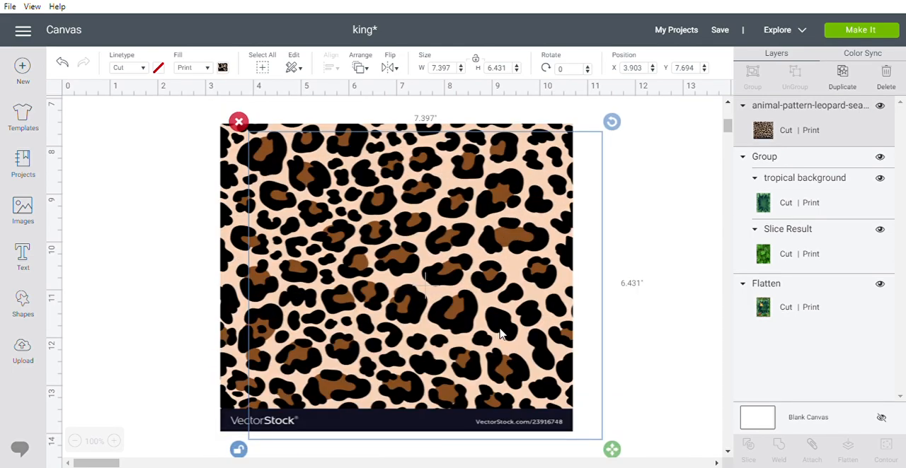
drag(525, 320, 551, 323)
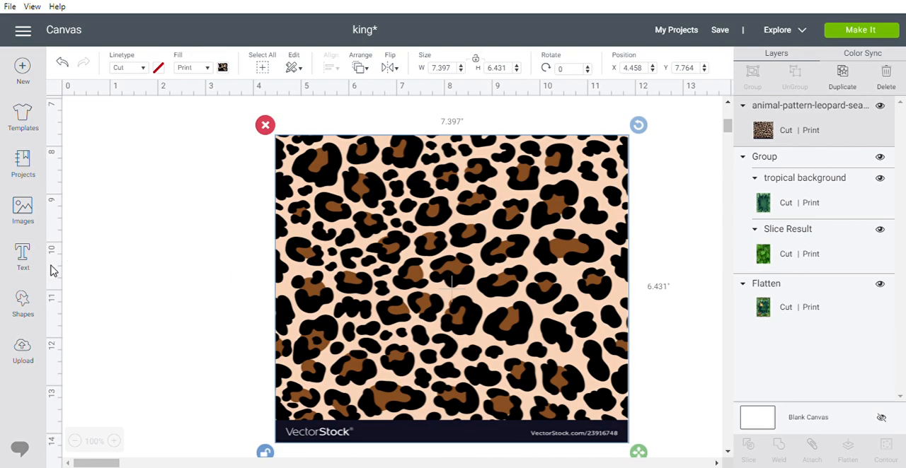
Insert a square shape, place it over the upper part of the leopard-print image, and unlock its proportions.
click(23, 307)
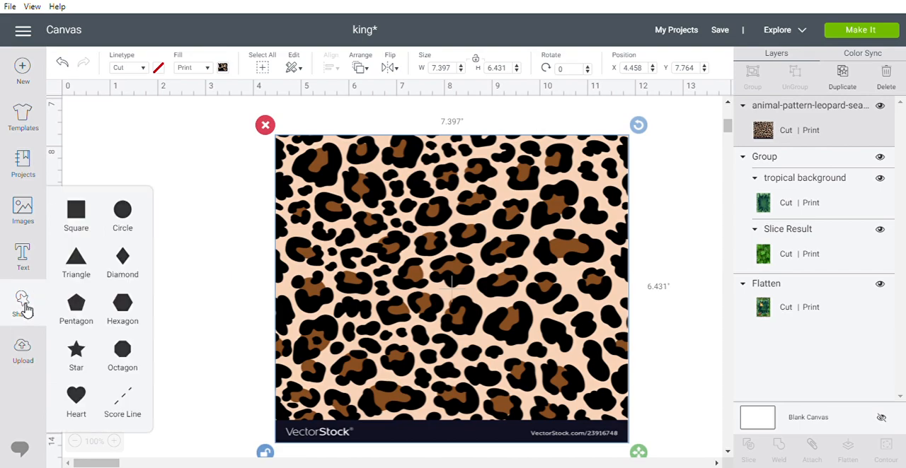
click(75, 211)
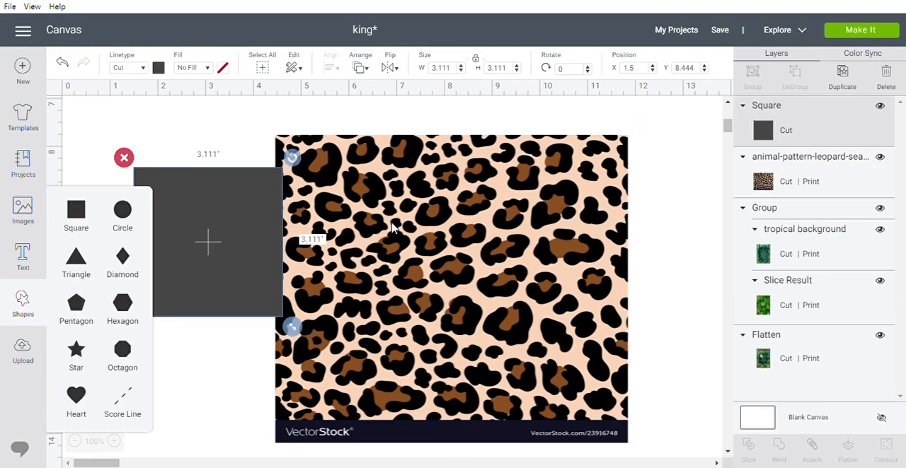
drag(253, 259, 479, 241)
click(351, 309)
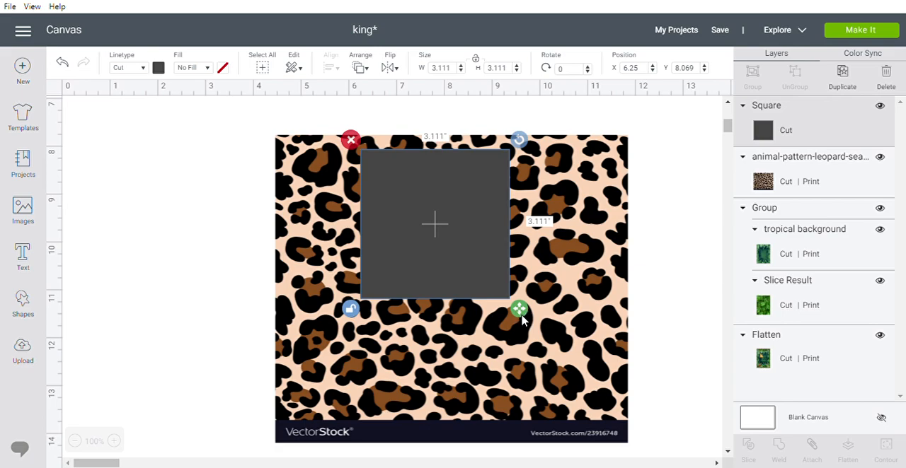
Reshape the square into a thin bar about 6.72 by 0.47 inches and position it near the leopard image's upper edge.
drag(522, 318, 641, 220)
drag(559, 189, 486, 180)
drag(577, 208, 629, 172)
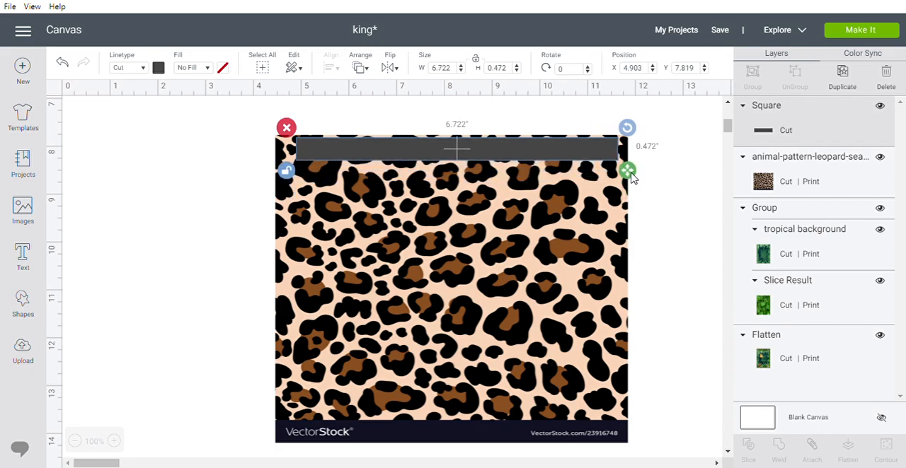
drag(474, 152, 498, 160)
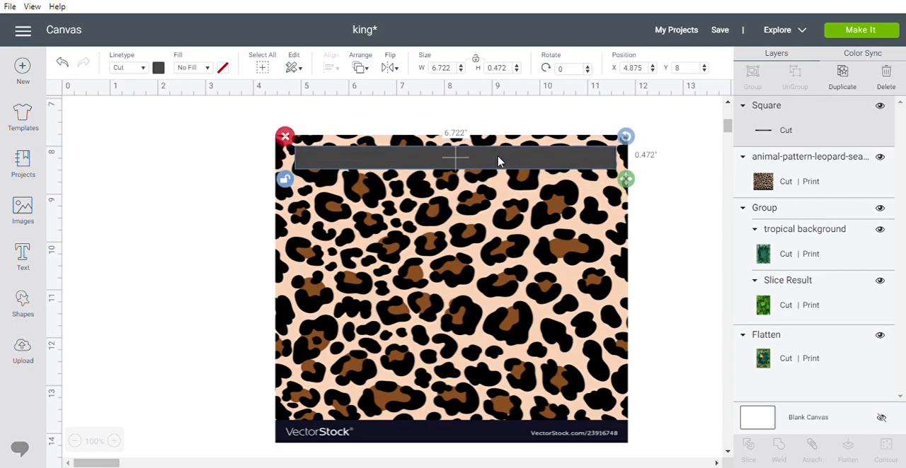
Slice the leopard-print image with the thin bar.
click(253, 196)
drag(251, 148, 465, 228)
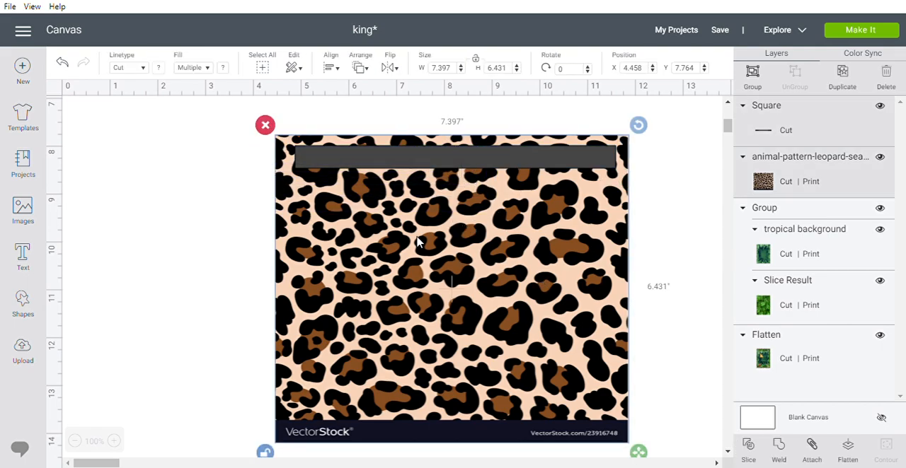
click(753, 457)
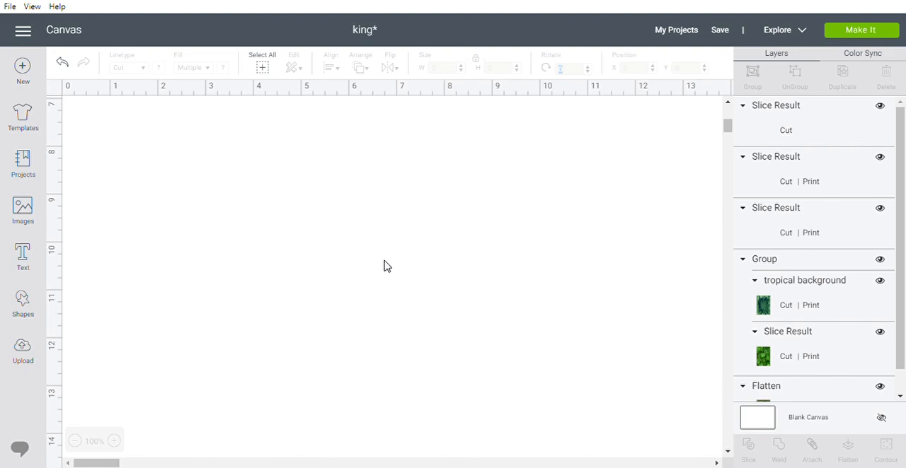
Delete the leftover slice pieces and the remaining large leopard-print image, keeping only the thin strip.
drag(402, 163, 408, 359)
key(Delete)
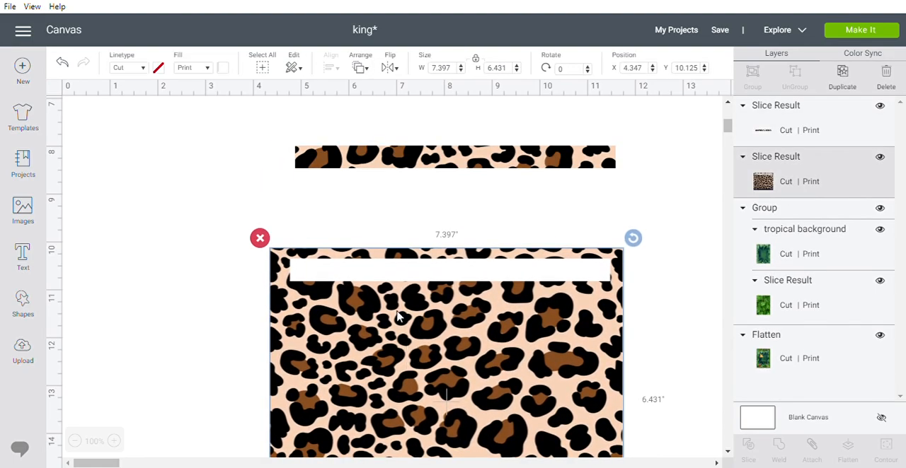
key(Delete)
Move the leopard-print strip up to just below the two cards.
click(387, 166)
drag(398, 156, 413, 162)
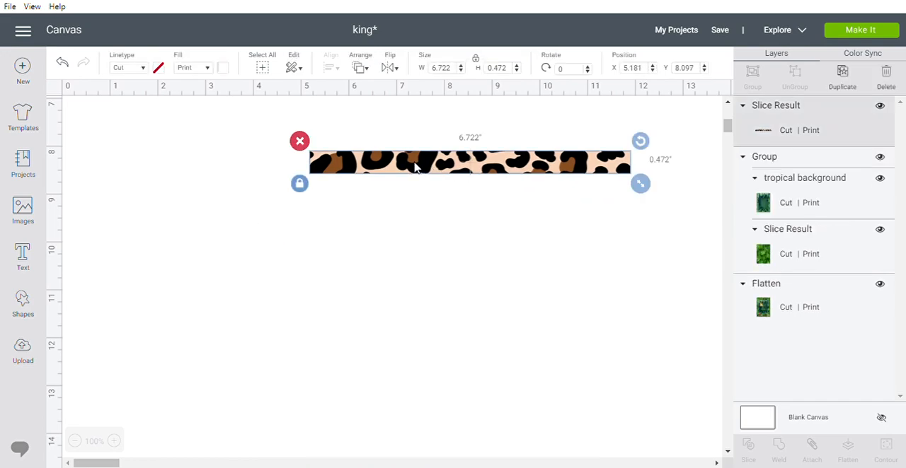
scroll(410, 185, up, 5)
drag(439, 432, 384, 338)
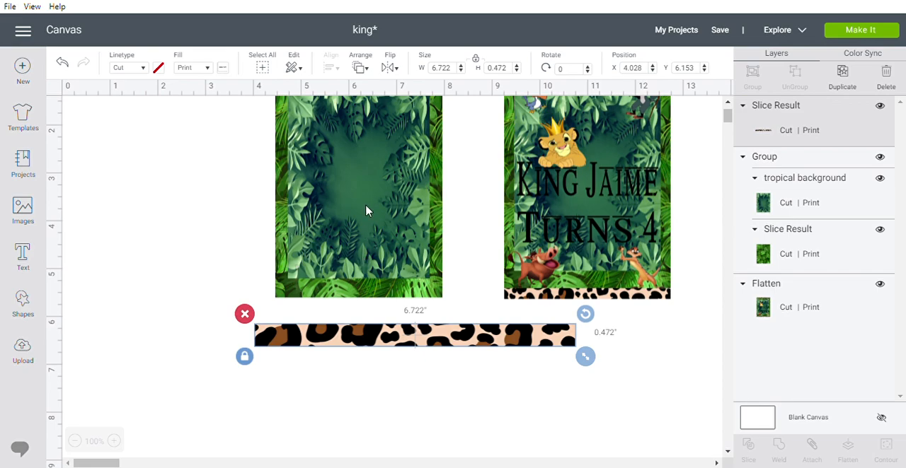
Unlock the strip's proportions and set its width to 3.5 inches.
click(476, 60)
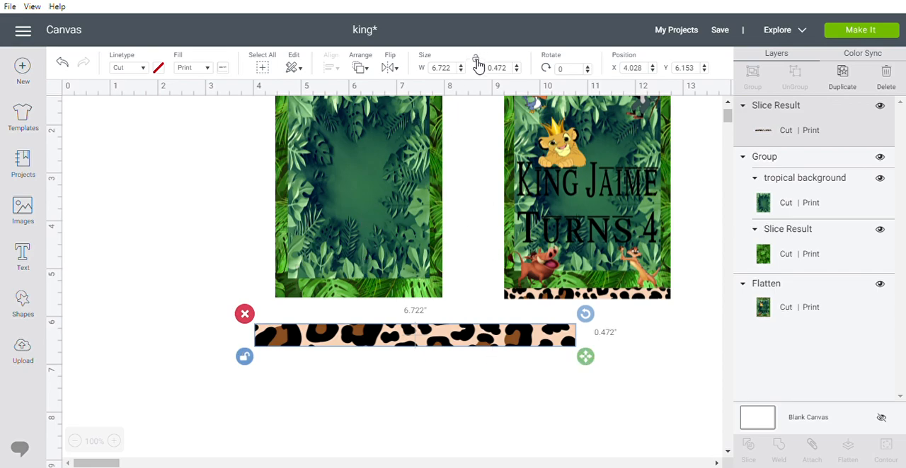
click(448, 72)
text(3.5)
key(Return)
Move the strip to the plain jungle card's upper edge and resize it to about 3.51 by 0.19 inches.
drag(394, 349, 411, 126)
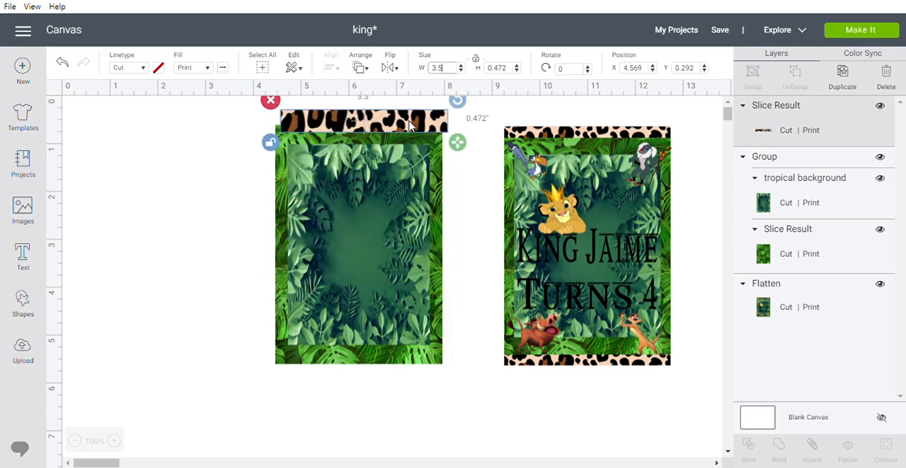
drag(460, 147, 423, 122)
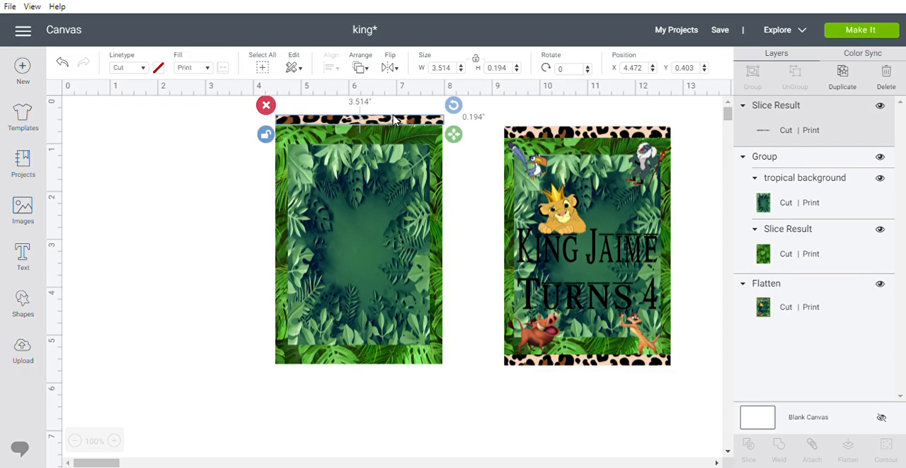
Move the plain jungle card down slightly and fit the leopard strip along its upper edge again.
drag(396, 212, 396, 252)
drag(388, 122, 389, 165)
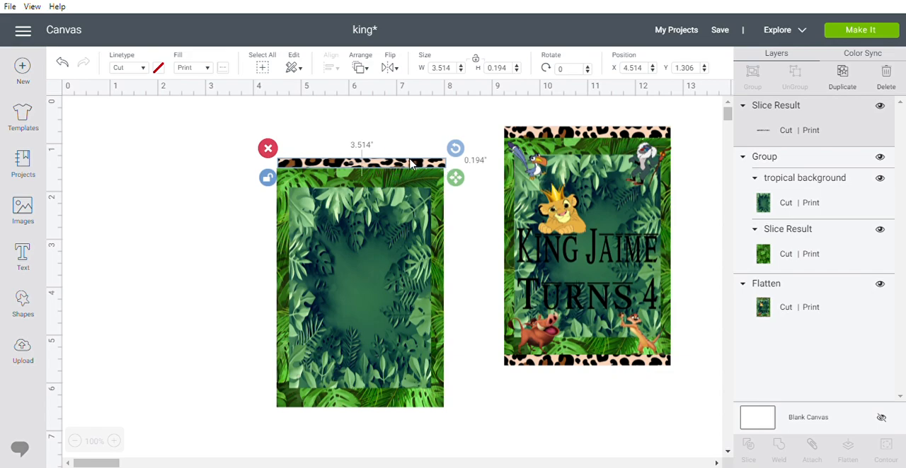
drag(411, 167, 436, 165)
Center the leopard strip and the jungle card group horizontally with each other.
click(261, 214)
drag(257, 159, 365, 230)
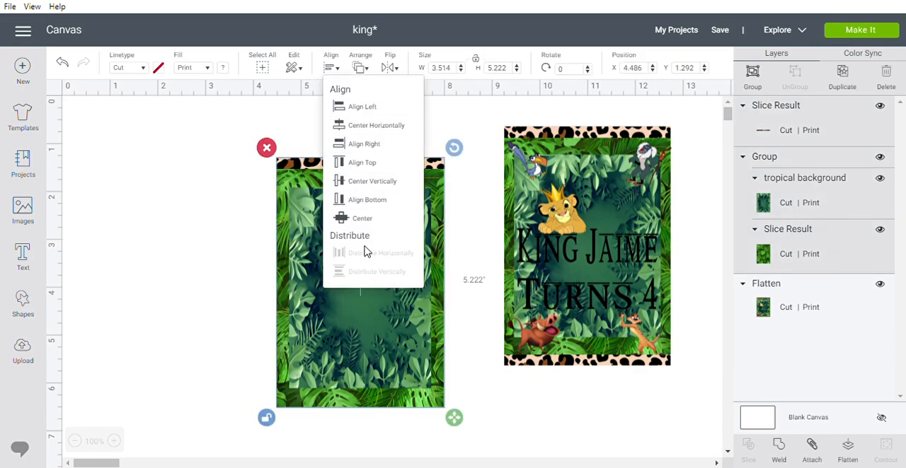
click(376, 127)
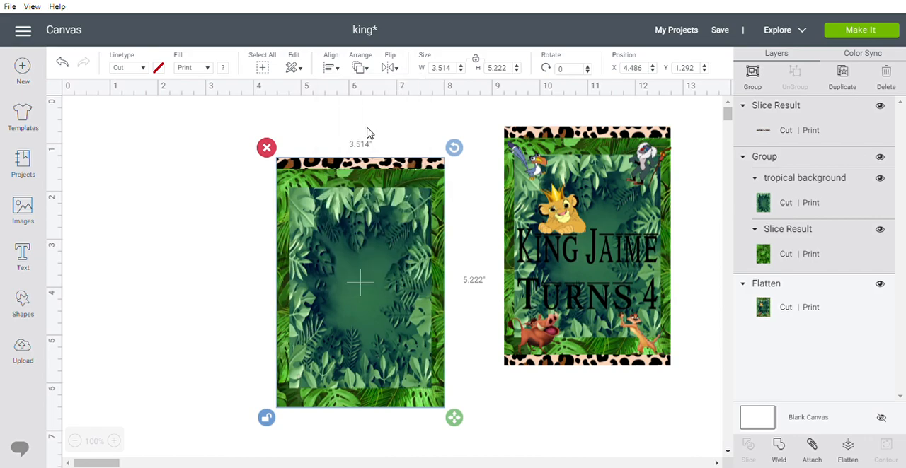
click(473, 277)
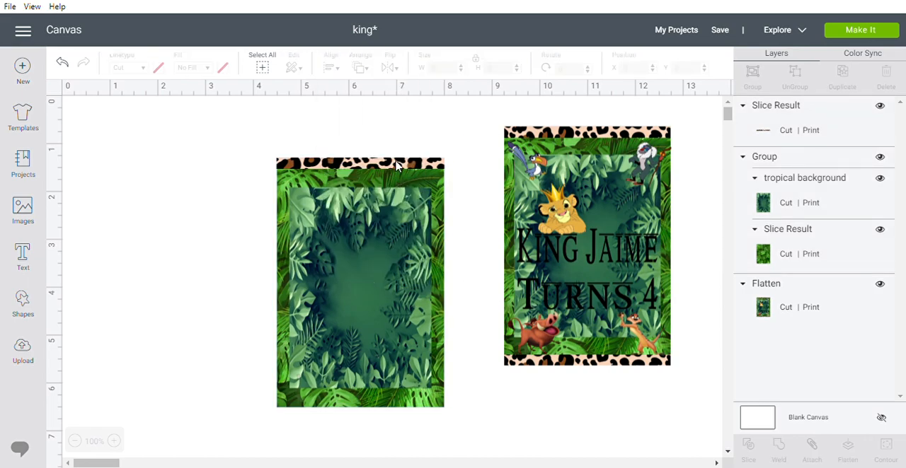
Duplicate the leopard strip and place the copy along the jungle card's lower edge.
click(398, 165)
click(842, 75)
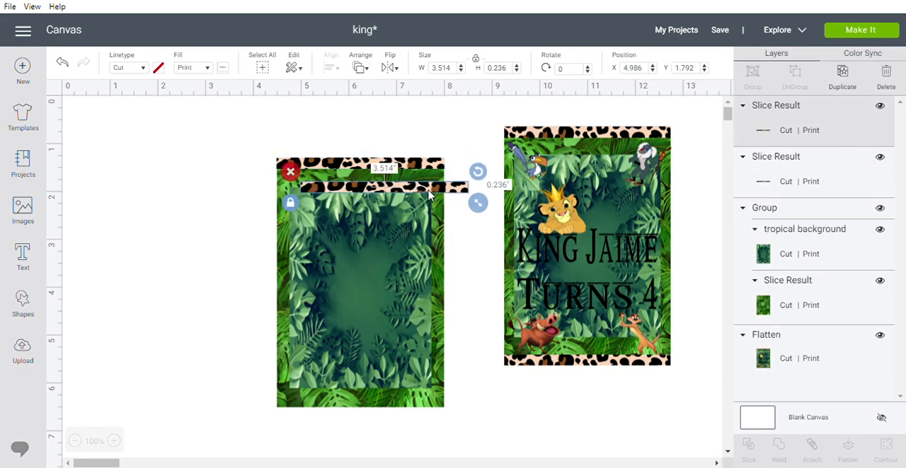
drag(429, 199, 403, 422)
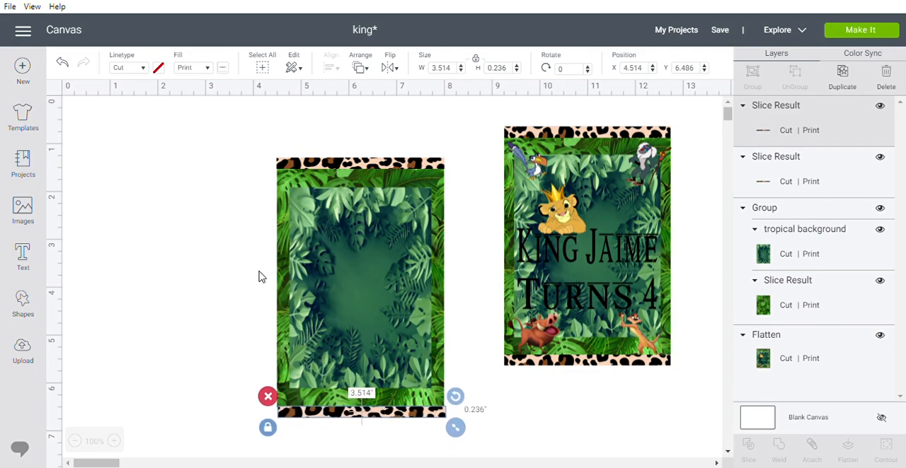
Center both leopard strips and the jungle card horizontally with one another.
click(238, 277)
drag(254, 136, 457, 436)
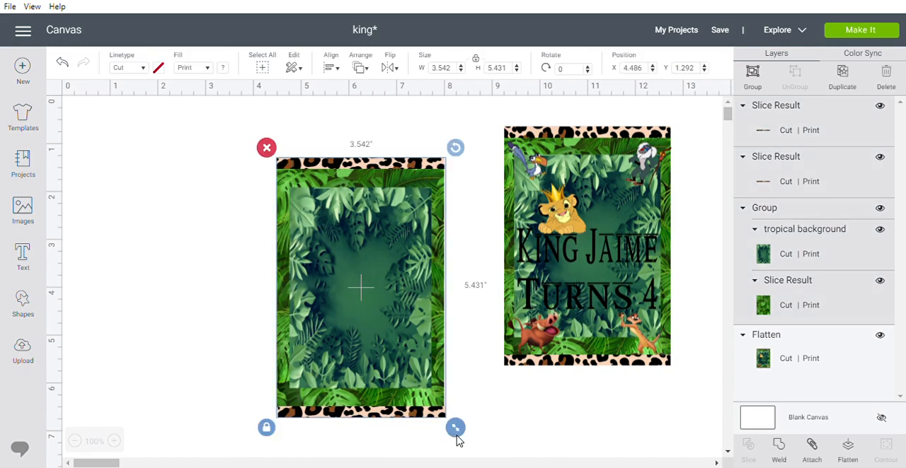
click(331, 68)
click(358, 125)
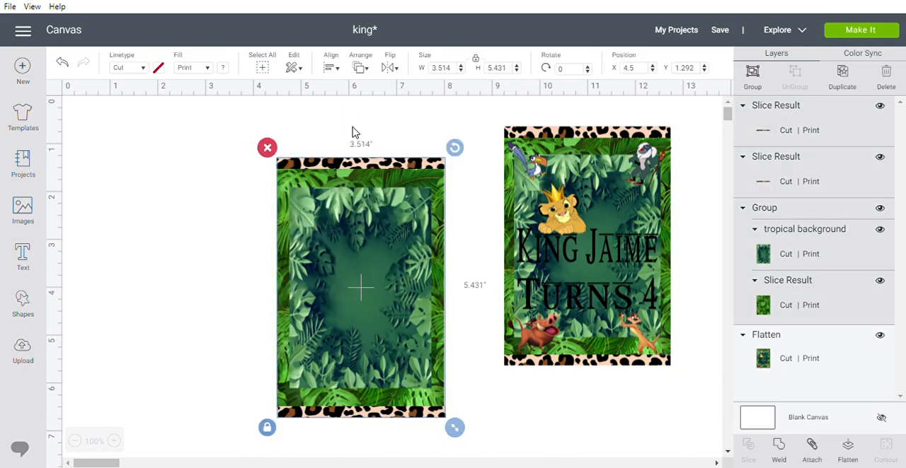
Move the card with its strips up level with the sample card and group all the pieces.
drag(357, 330, 360, 300)
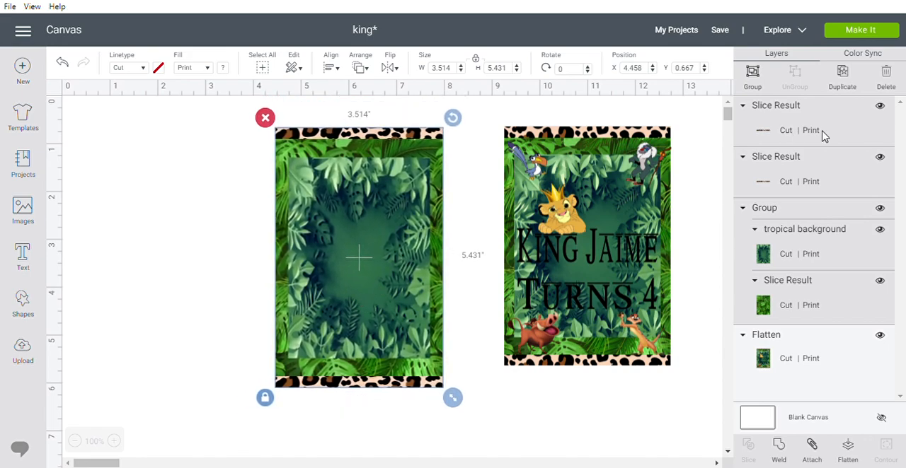
click(755, 82)
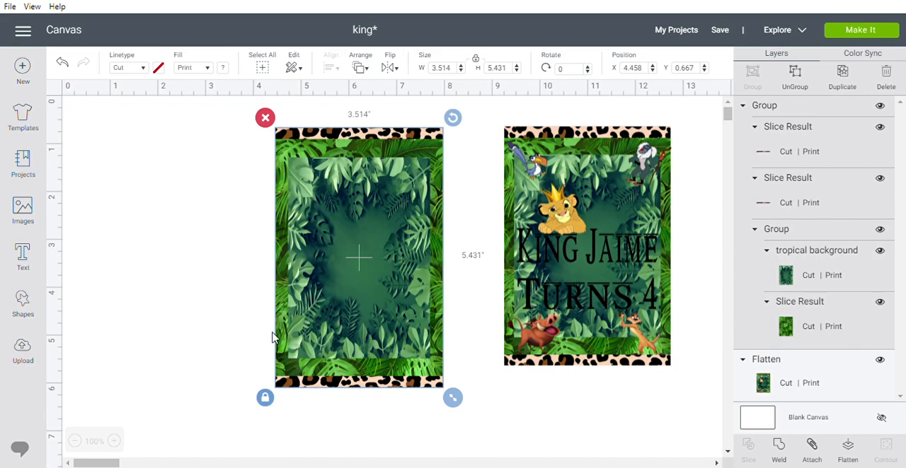
mouse_move(382, 304)
mouse_down()
mouse_move(396, 290)
mouse_move(370, 297)
mouse_move(384, 298)
mouse_up()
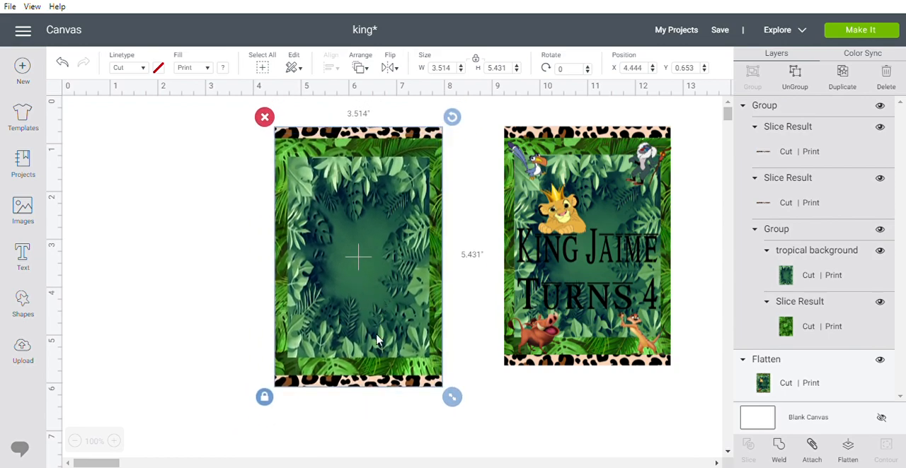
Add a two-line text with "King" and the child's name on the first line and "Turns 4" on the second.
click(31, 261)
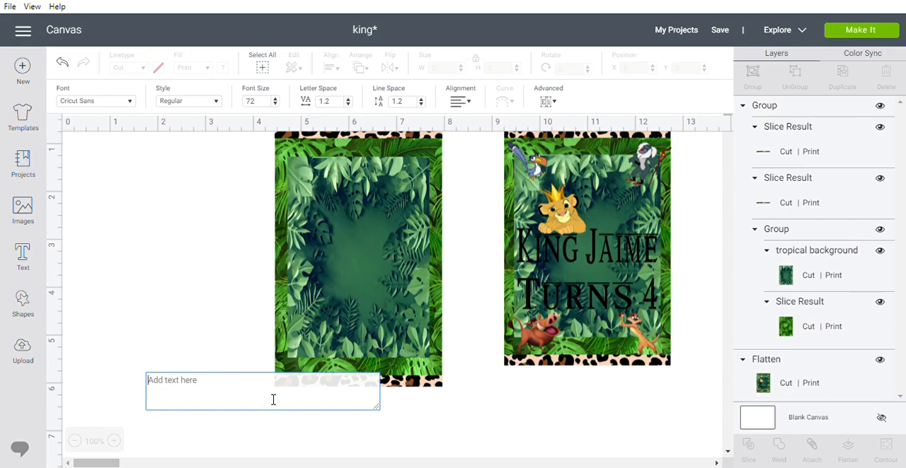
text(King)
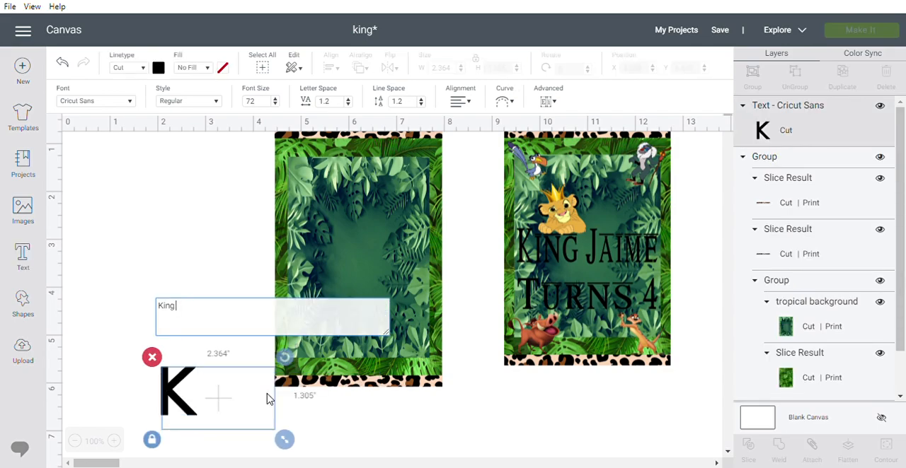
text(  Jaime)
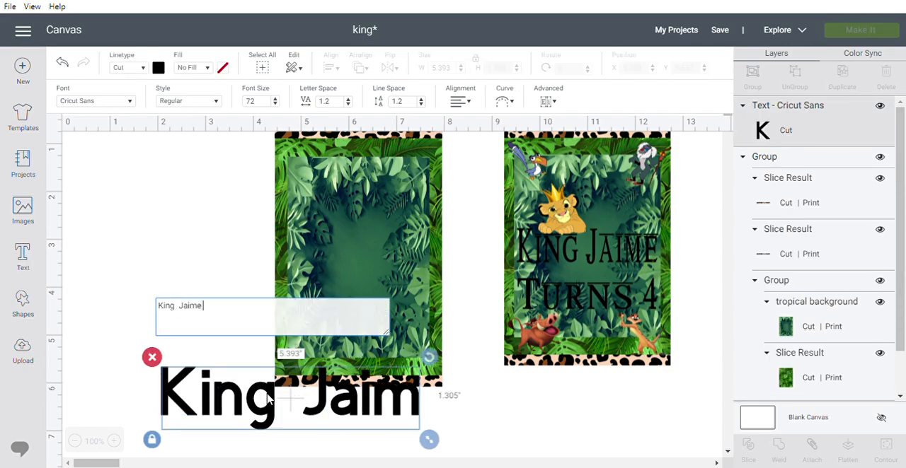
key(Return)
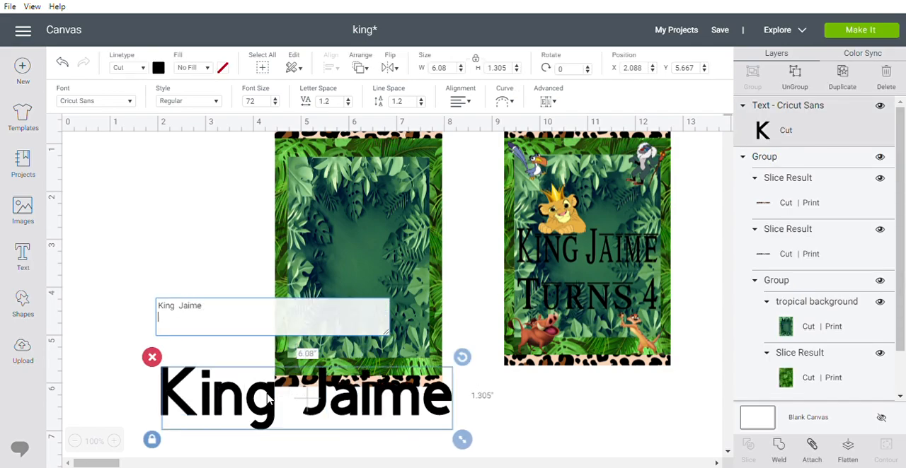
text(Turns)
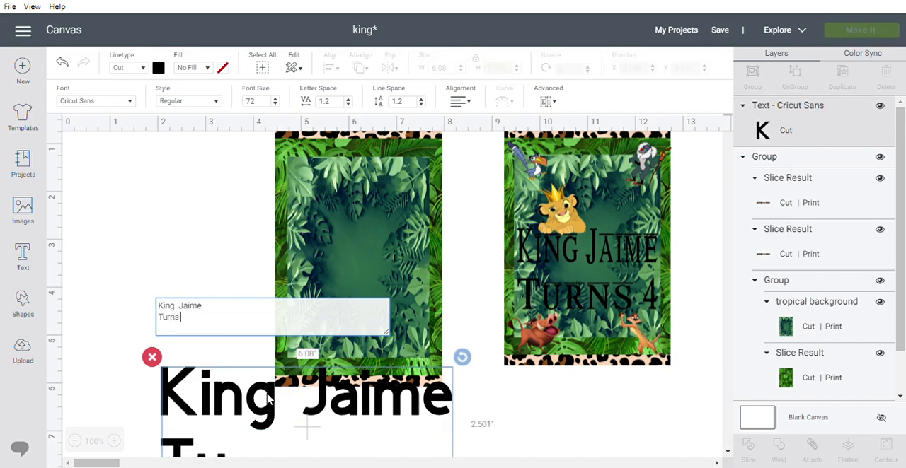
text( 4)
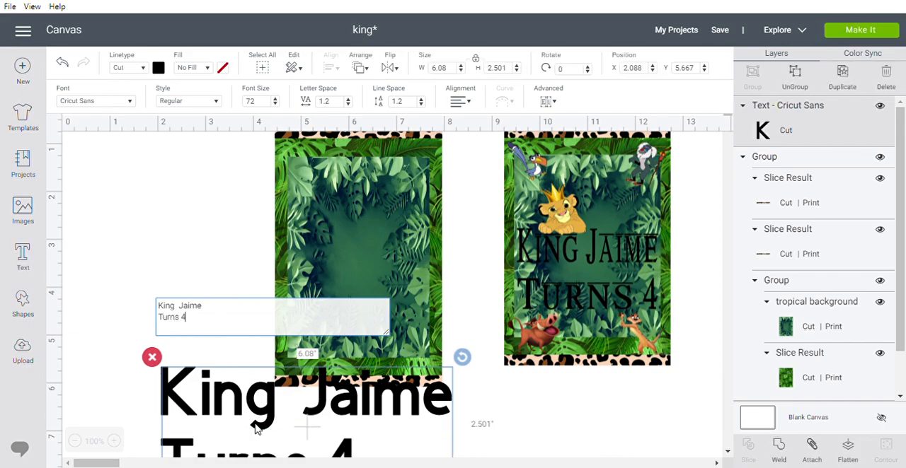
click(269, 408)
click(236, 339)
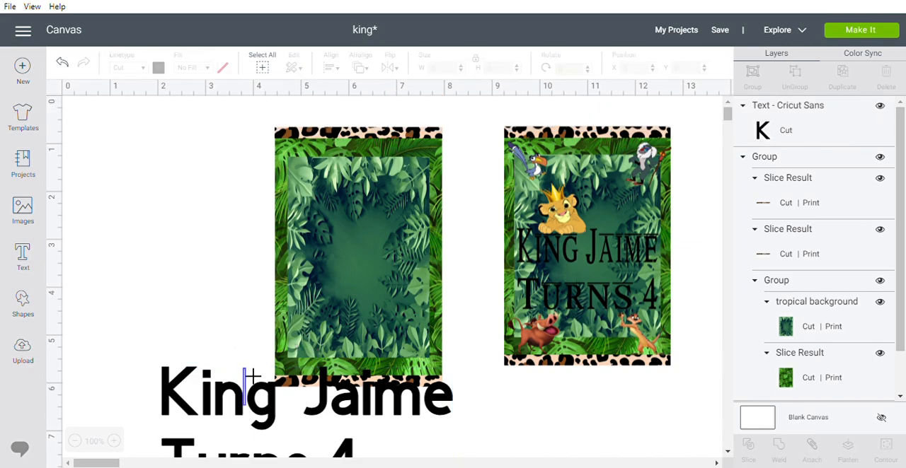
Change the birthday text's font to Lion kinG, found by searching the fonts for "lion".
click(244, 404)
drag(265, 408, 266, 407)
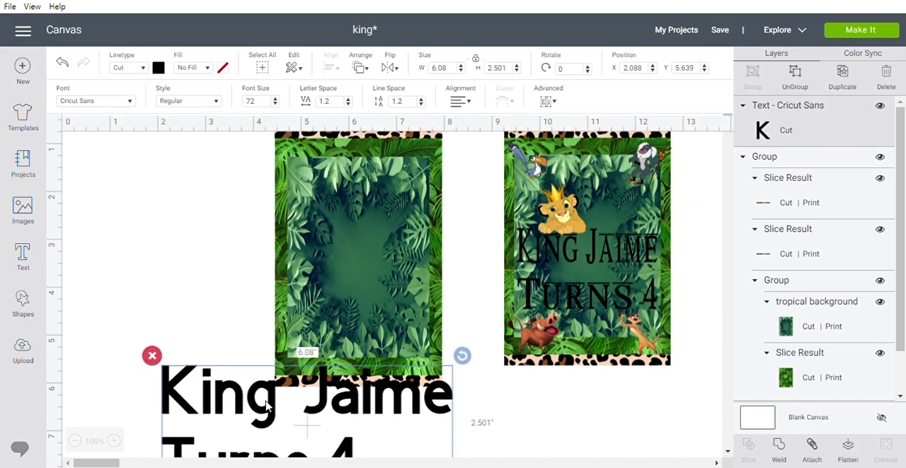
double_click(273, 409)
drag(201, 329, 165, 308)
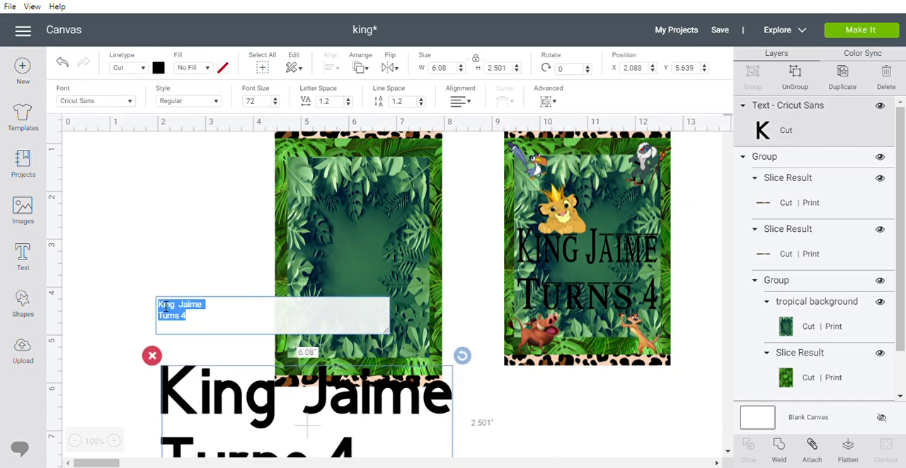
click(129, 101)
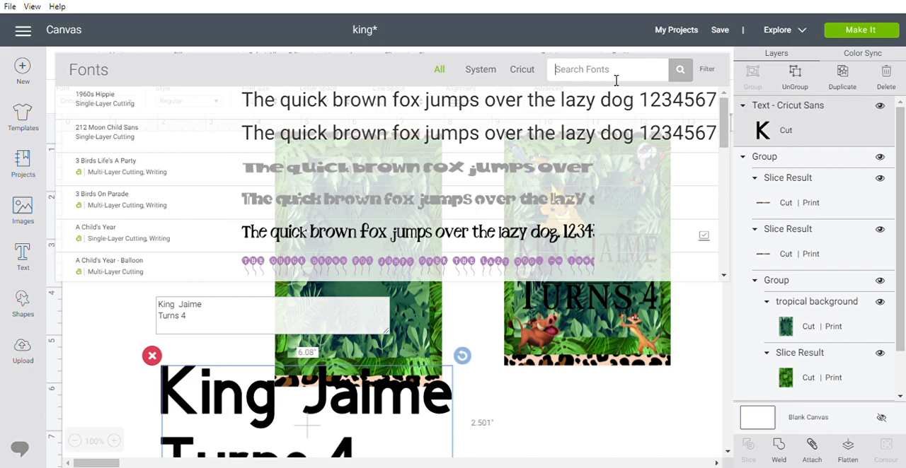
text(lion)
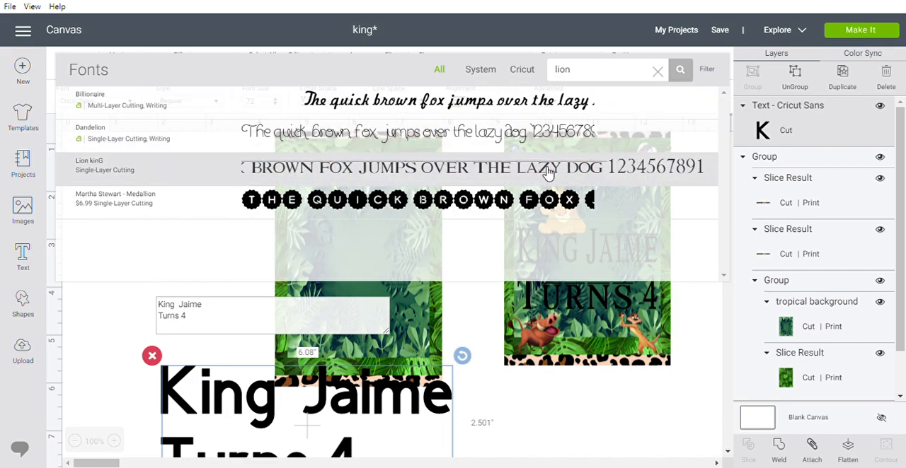
click(527, 161)
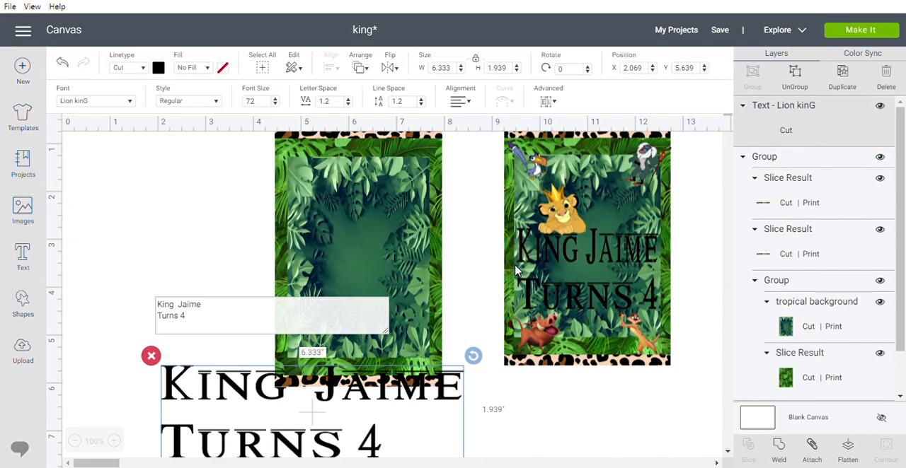
Move the birthday text up beside the middle of the jungle card and center-align its two lines.
drag(356, 401, 321, 204)
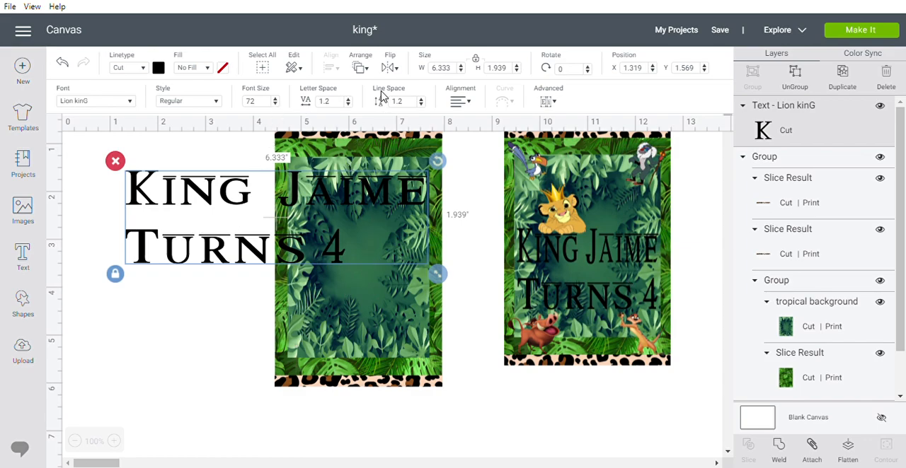
click(462, 104)
click(479, 134)
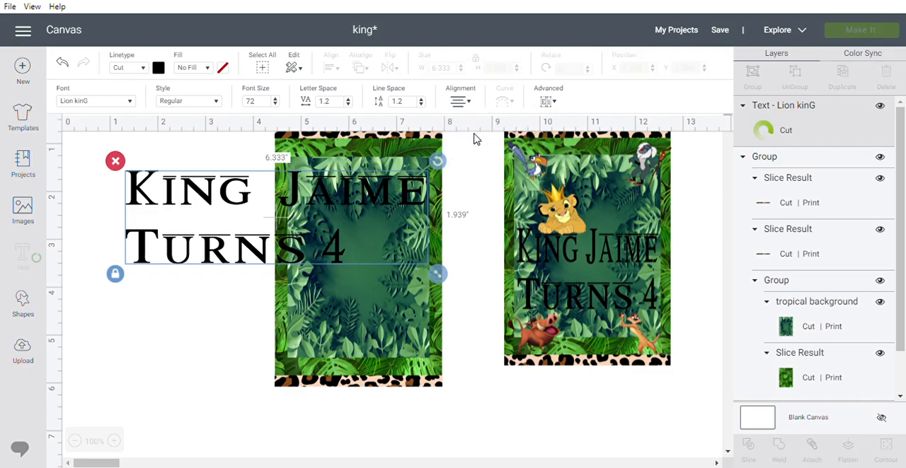
click(458, 104)
click(479, 136)
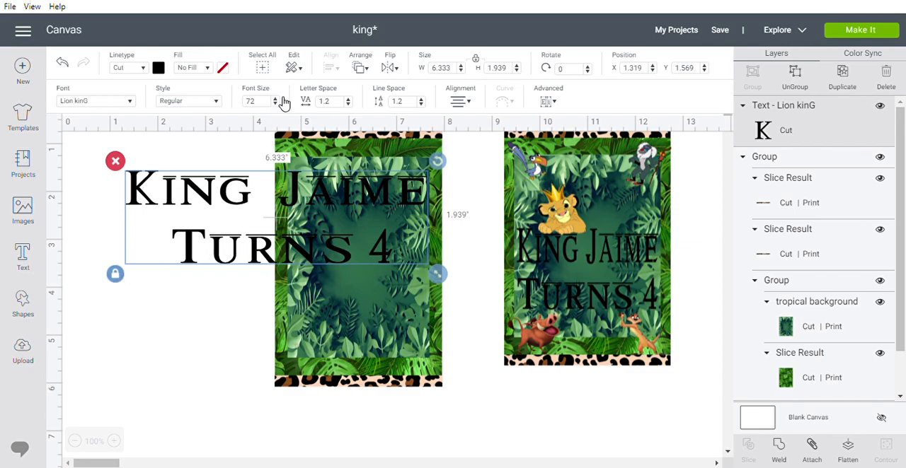
Reduce the birthday text's letter spacing to 0.
click(348, 104)
click(348, 104)
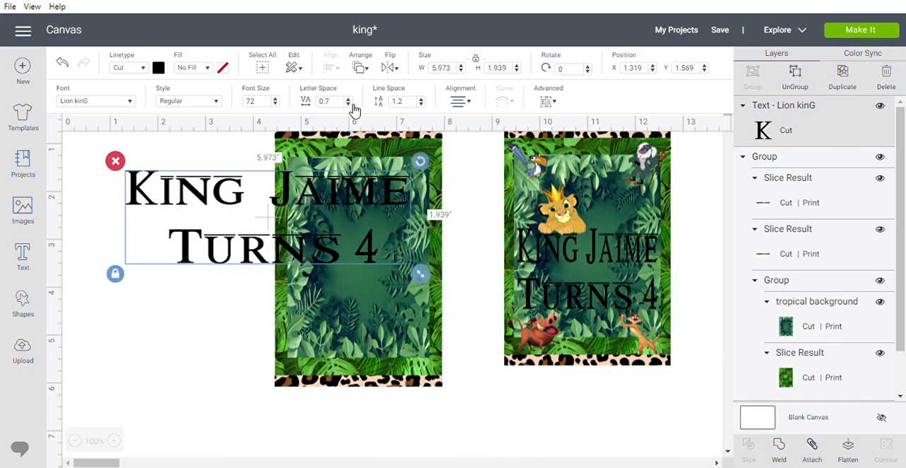
click(348, 104)
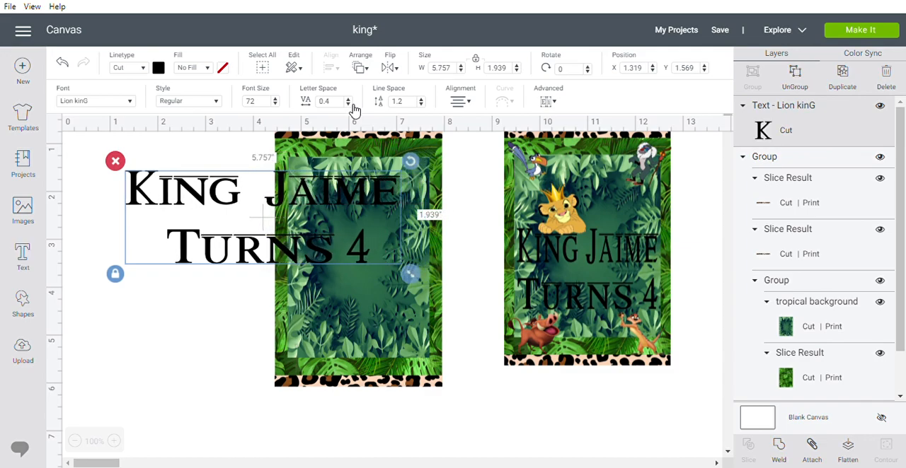
click(348, 104)
click(348, 104)
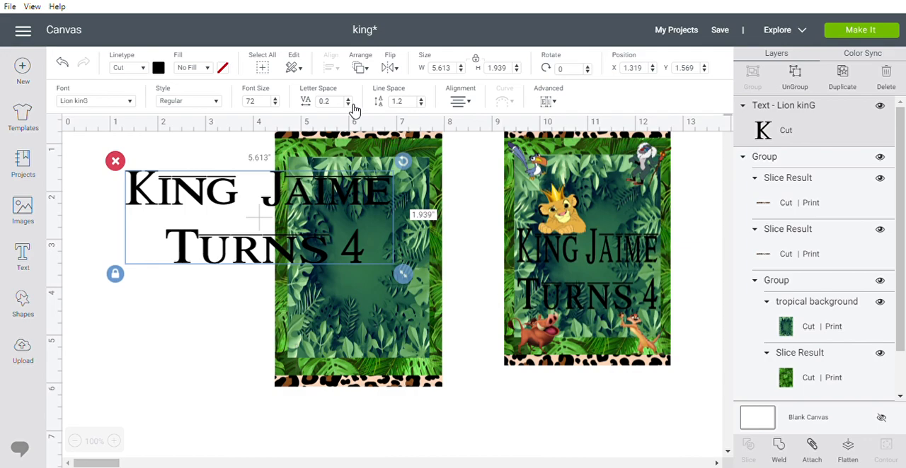
click(349, 104)
click(348, 104)
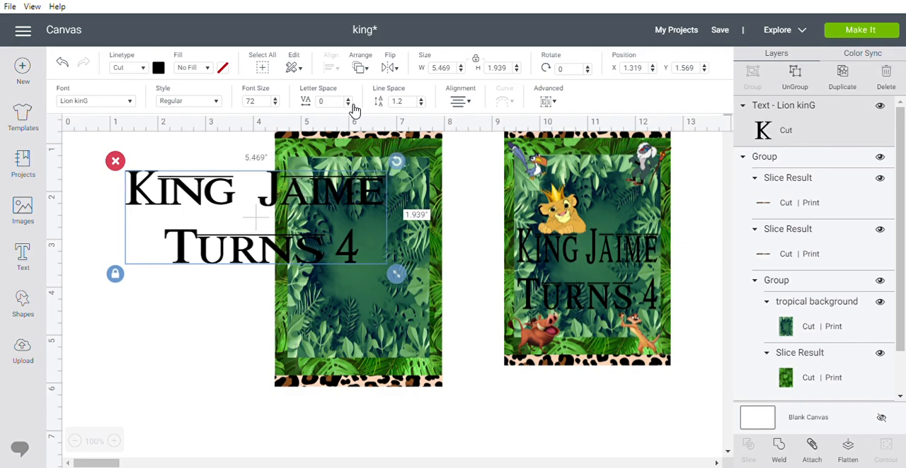
Unlock the text's proportions, resize it to about 2.9 by 1.76 inches, and place it over the middle of the jungle card.
drag(338, 206, 427, 238)
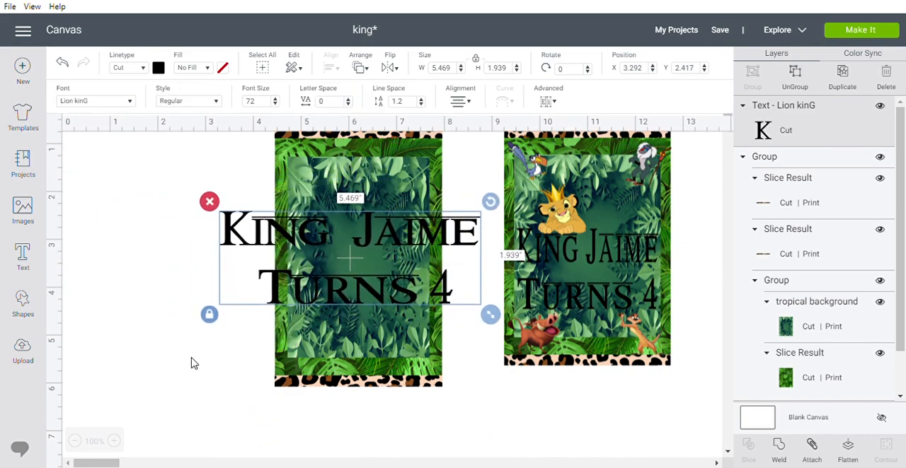
click(210, 316)
drag(490, 317, 369, 309)
drag(322, 284, 387, 292)
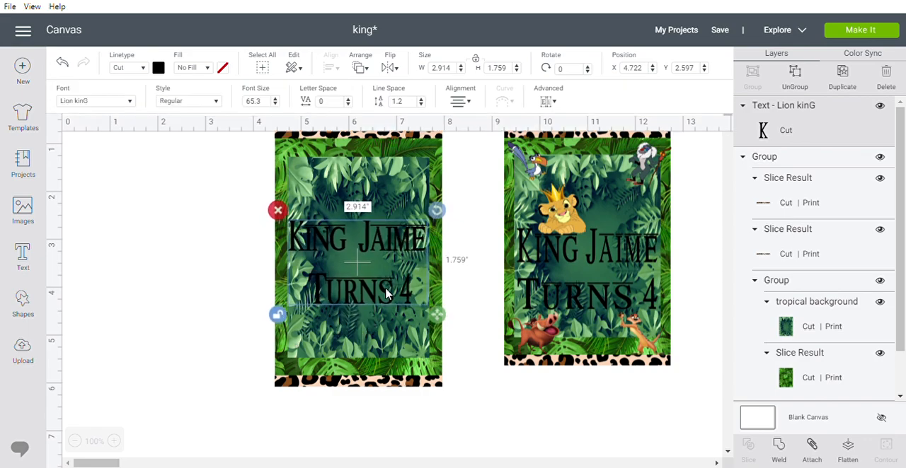
click(237, 312)
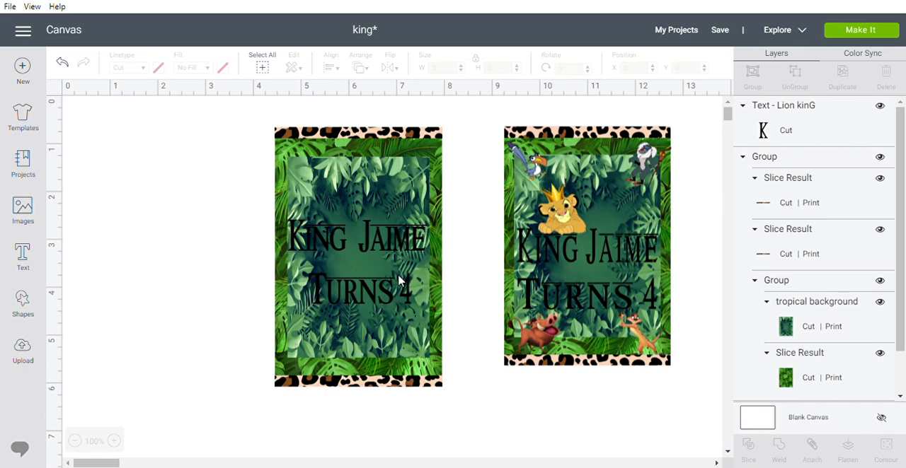
mouse_move(378, 296)
mouse_down()
mouse_move(381, 288)
mouse_move(378, 297)
mouse_up()
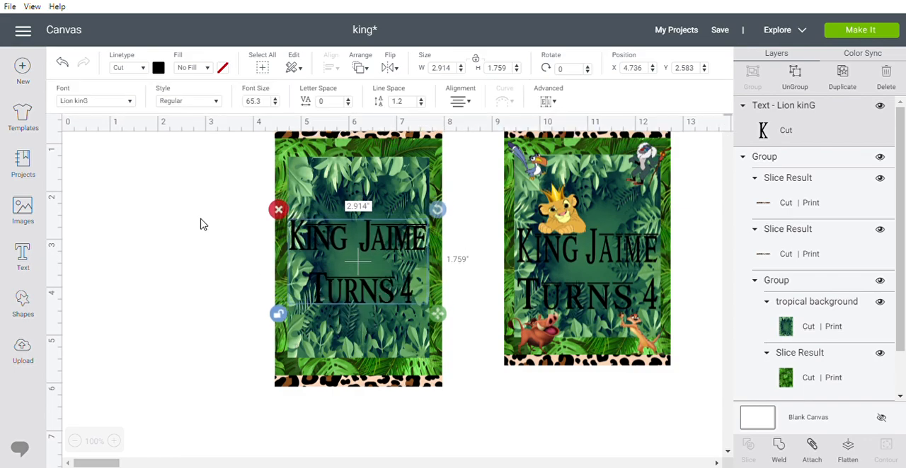
Center the birthday text on the jungle card horizontally and vertically, group them, and shift the group slightly toward the sample.
click(187, 200)
drag(223, 177, 452, 379)
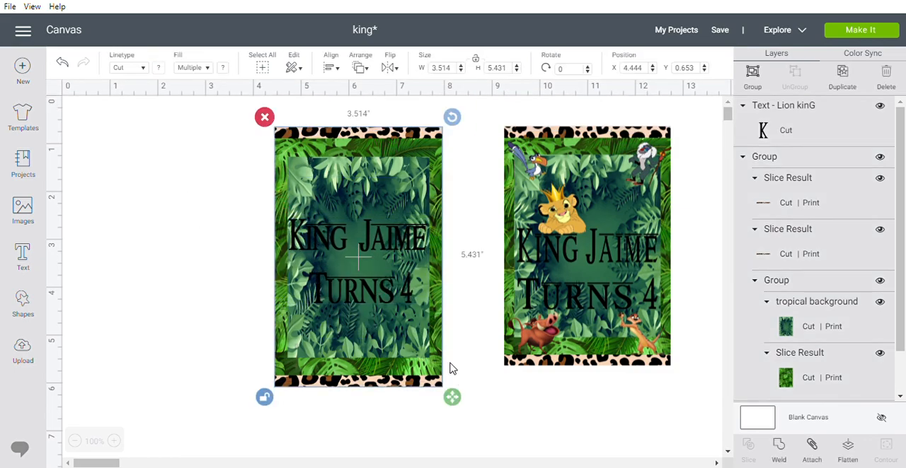
click(331, 68)
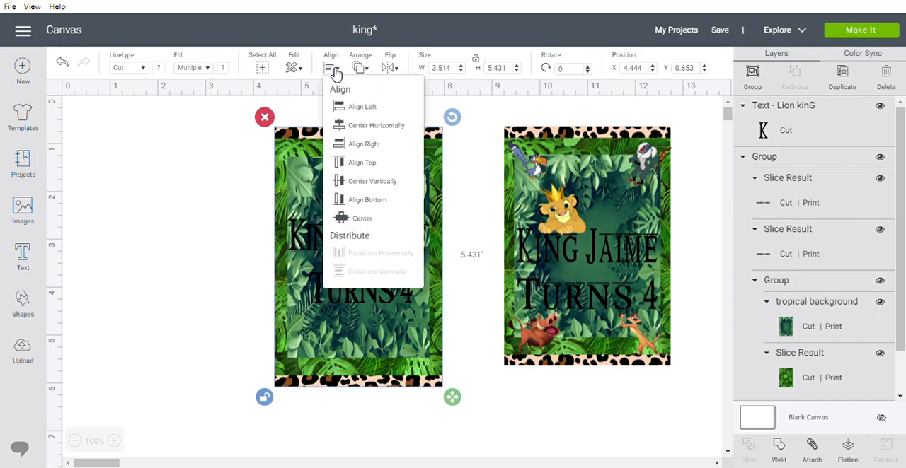
click(382, 129)
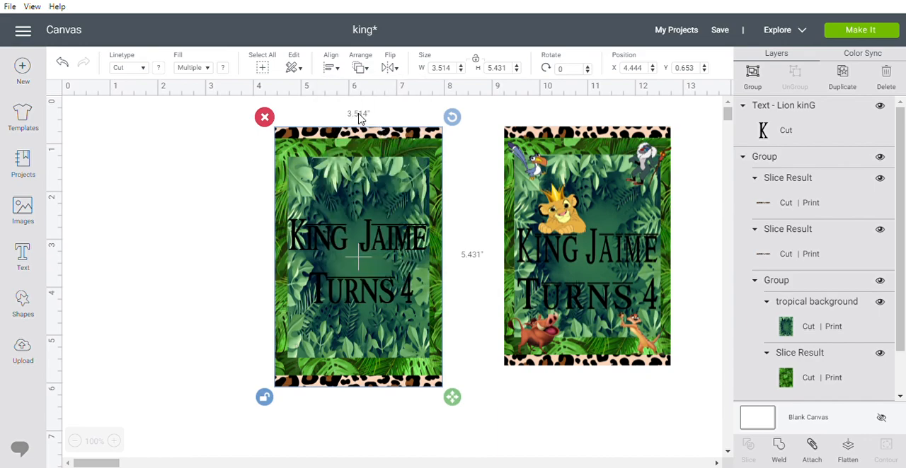
click(332, 68)
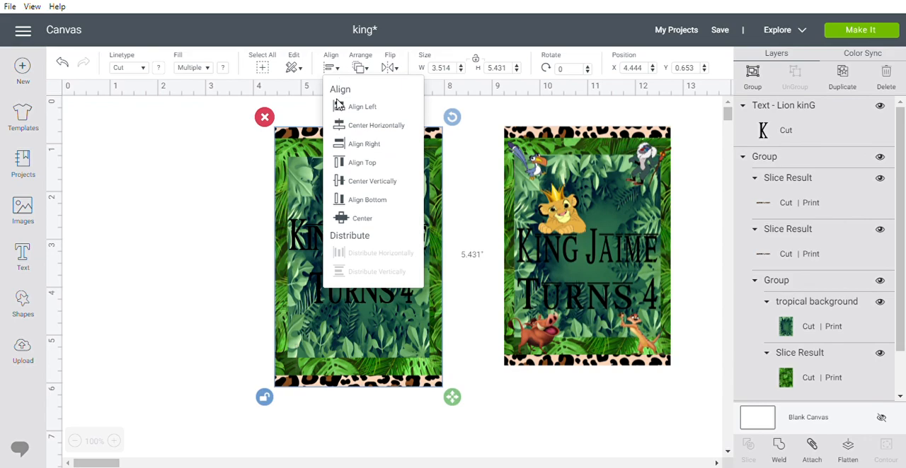
click(365, 186)
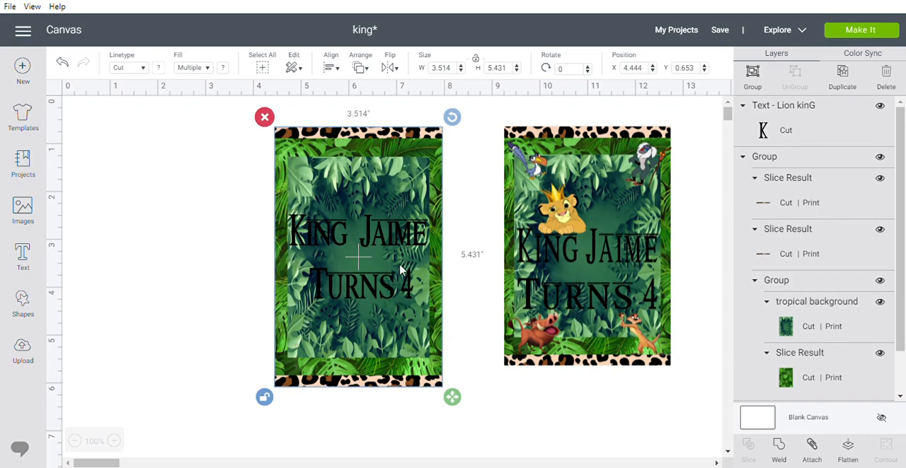
click(752, 79)
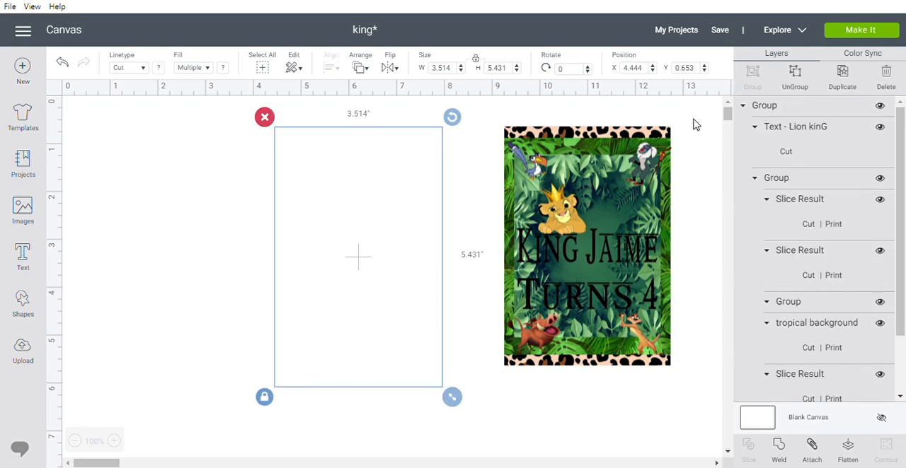
drag(397, 341, 410, 337)
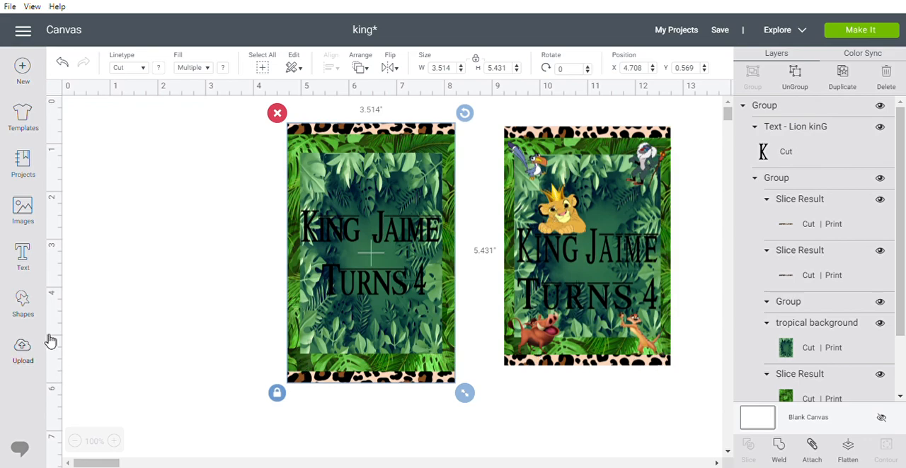
Open the full collection of uploaded images and select the raised-arm meerkat, the purple-blue hornbill and the mandrill with the staff.
click(22, 350)
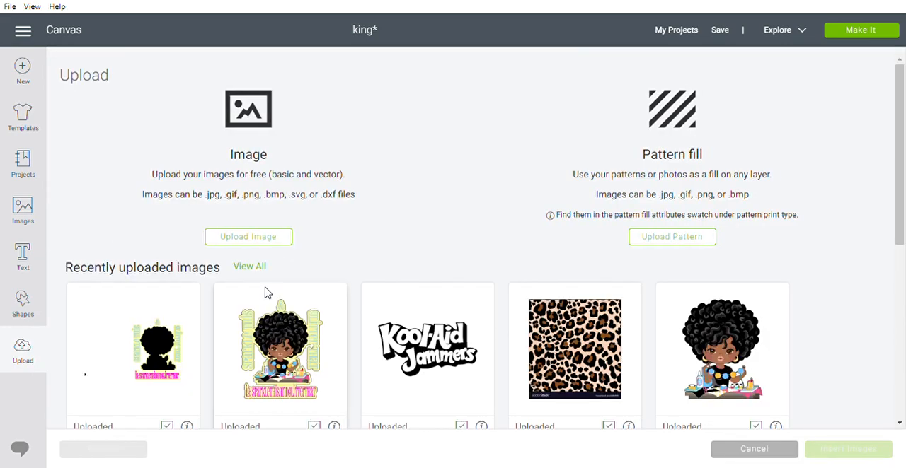
click(248, 267)
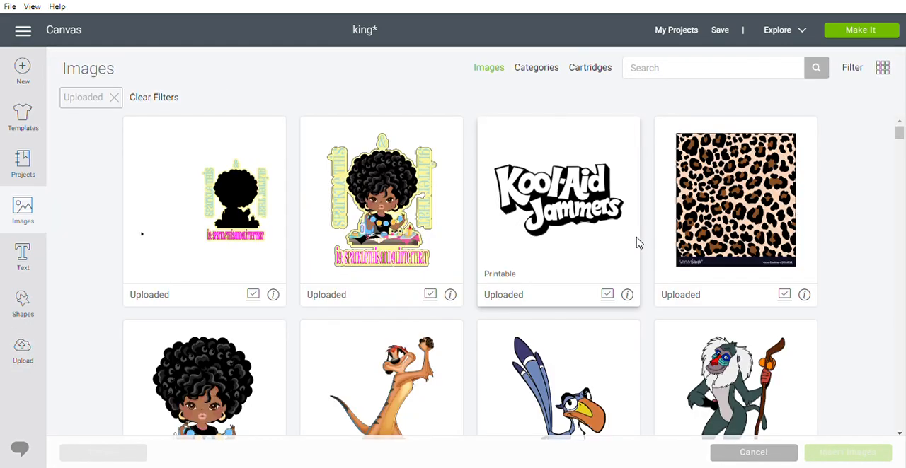
scroll(634, 242, down, 2)
click(441, 297)
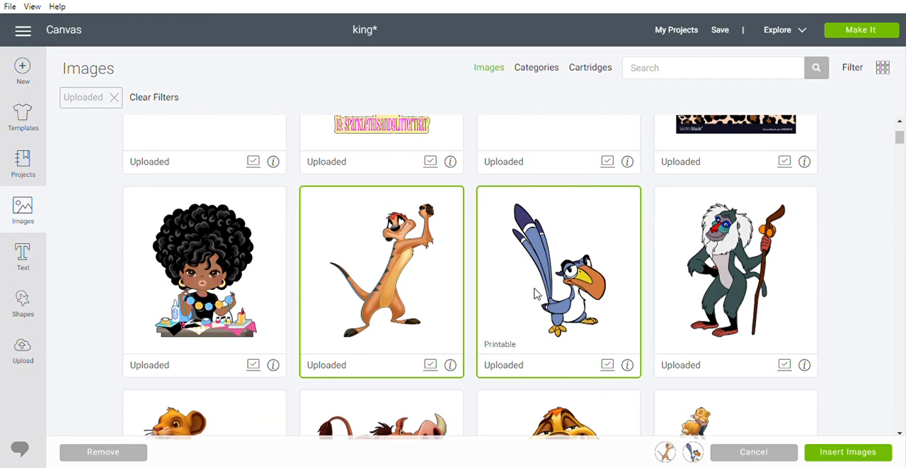
click(752, 274)
Add the gold crown and the resting lion cub to the uploaded image selection.
scroll(753, 274, down, 2)
scroll(753, 275, down, 1)
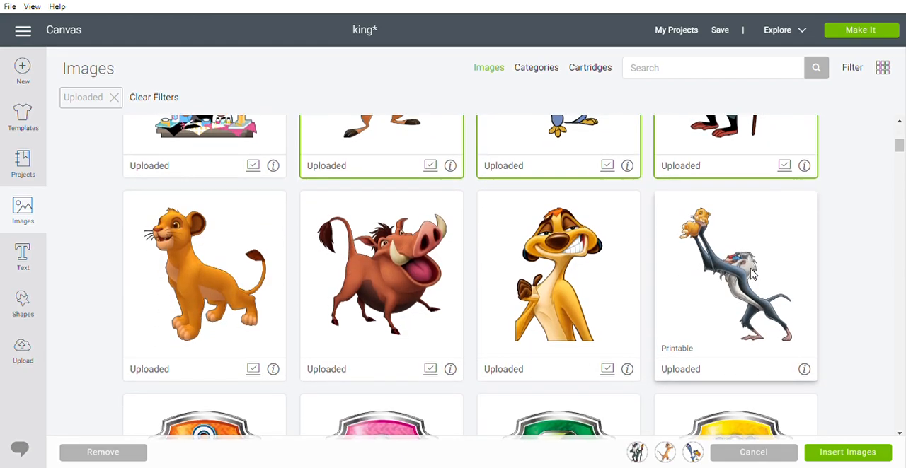
scroll(753, 275, down, 8)
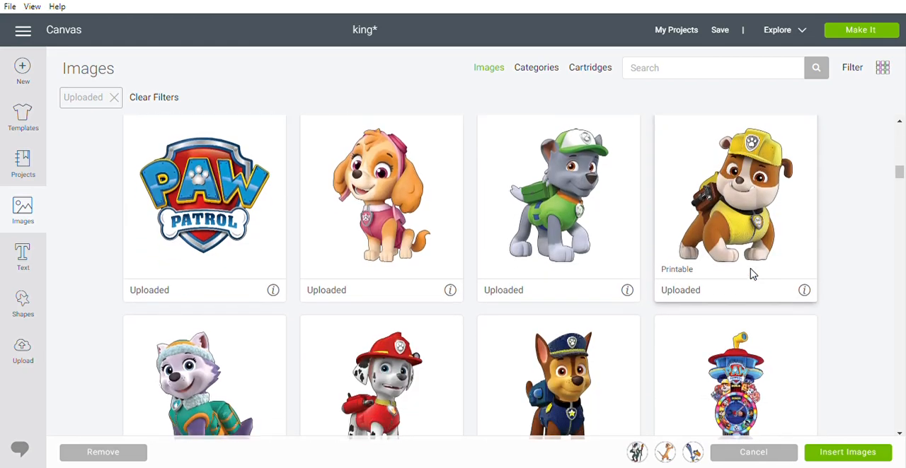
scroll(753, 274, down, 15)
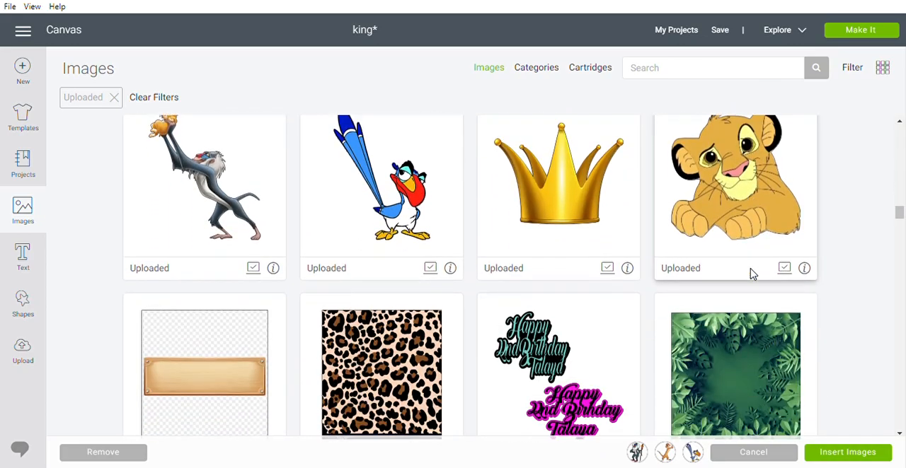
click(573, 205)
click(723, 227)
Leave the second, bright blue hornbill out of the selection and insert the chosen character and crown images onto the canvas.
click(429, 251)
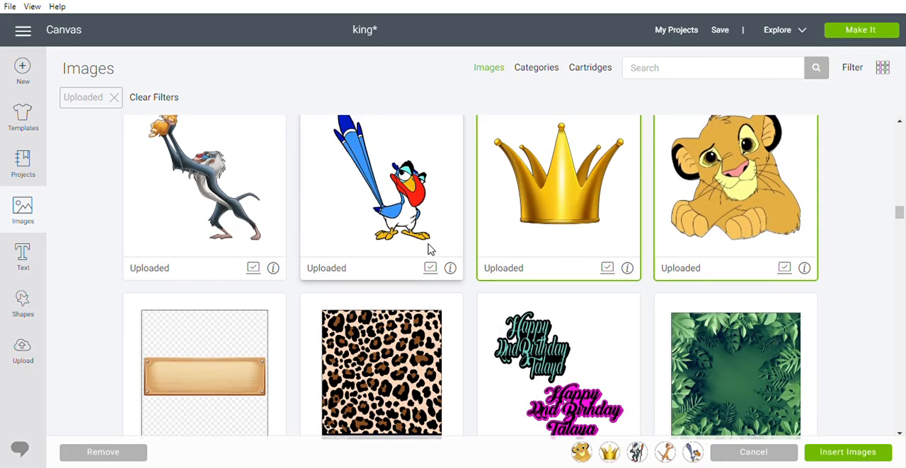
scroll(707, 264, up, 3)
scroll(706, 264, up, 15)
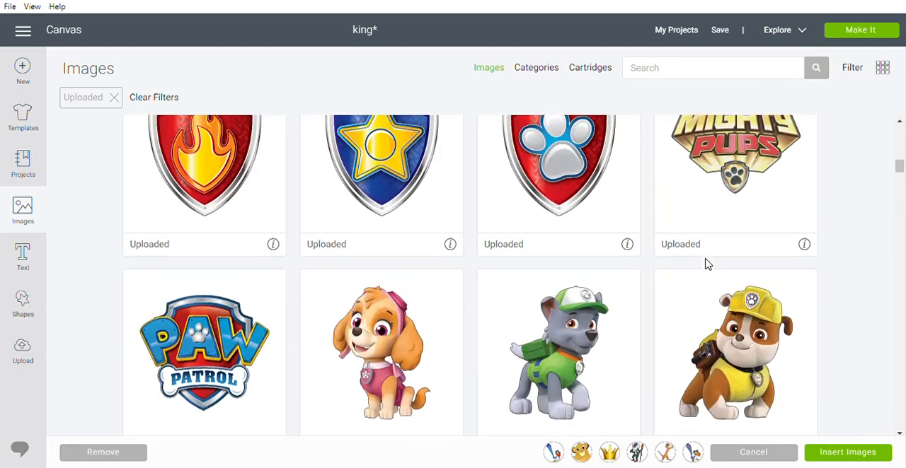
scroll(705, 264, down, 3)
scroll(706, 264, down, 10)
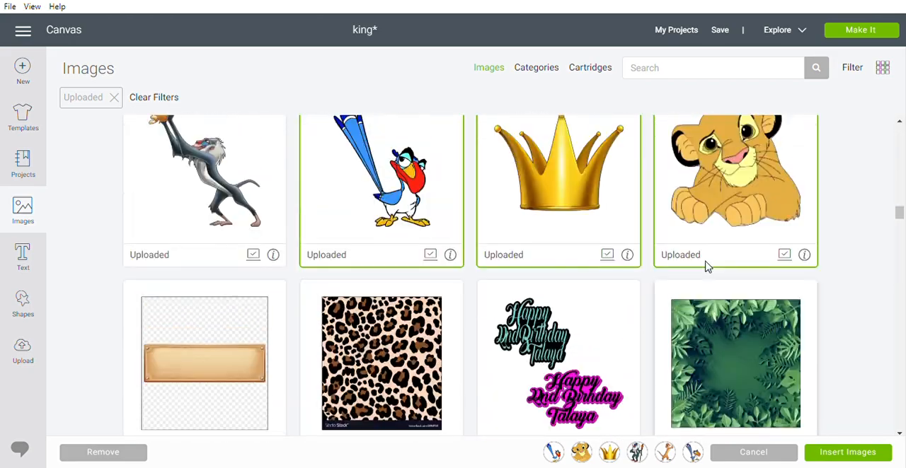
scroll(705, 265, up, 1)
click(403, 204)
click(849, 453)
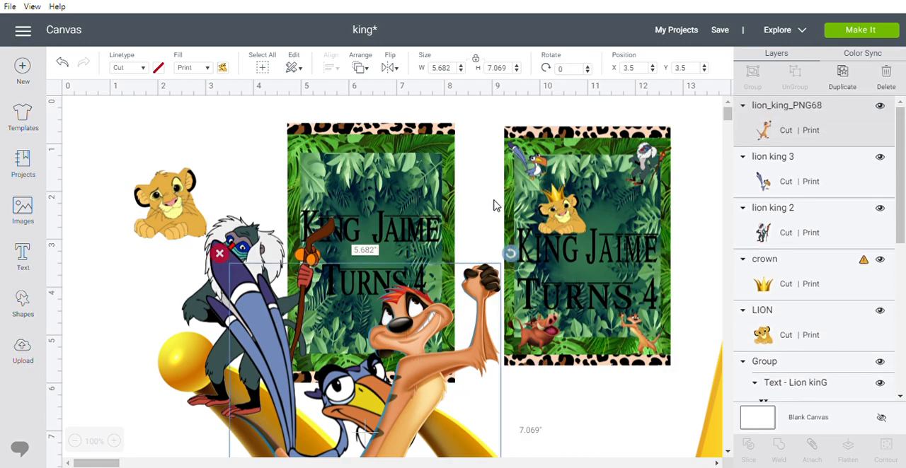
Set the meerkat's height to 2 inches and move it beside the lion cub.
click(505, 75)
text(2)
key(Return)
drag(279, 306, 151, 184)
Set the hornbill's height to 2 inches.
click(252, 339)
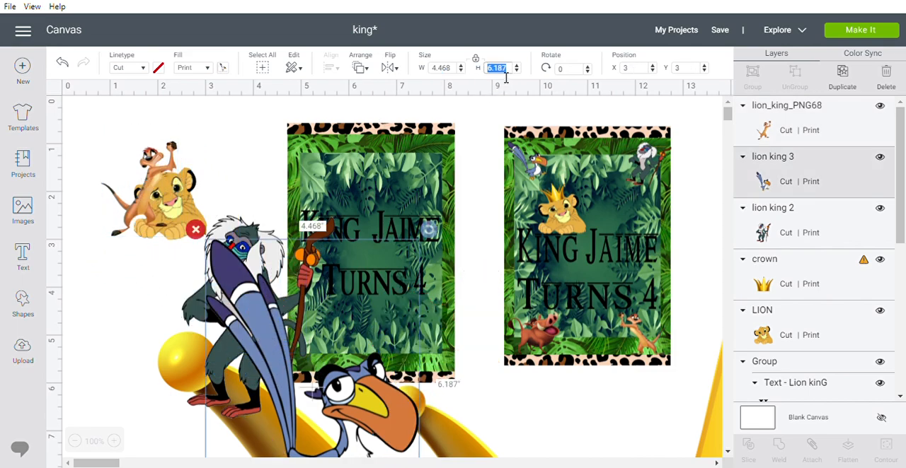
text(2)
key(Return)
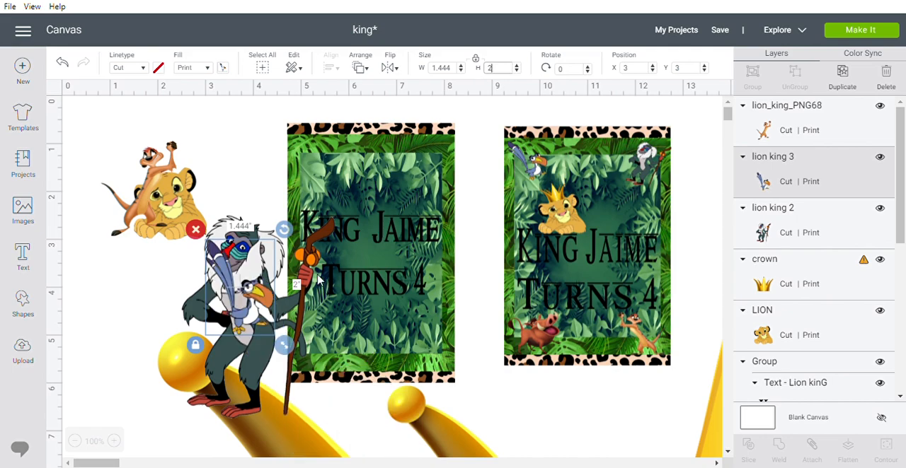
Move the hornbill over the lion cub, then set the mandrill's height to 2 inches and move it onto the same cluster.
drag(241, 292, 159, 191)
click(240, 292)
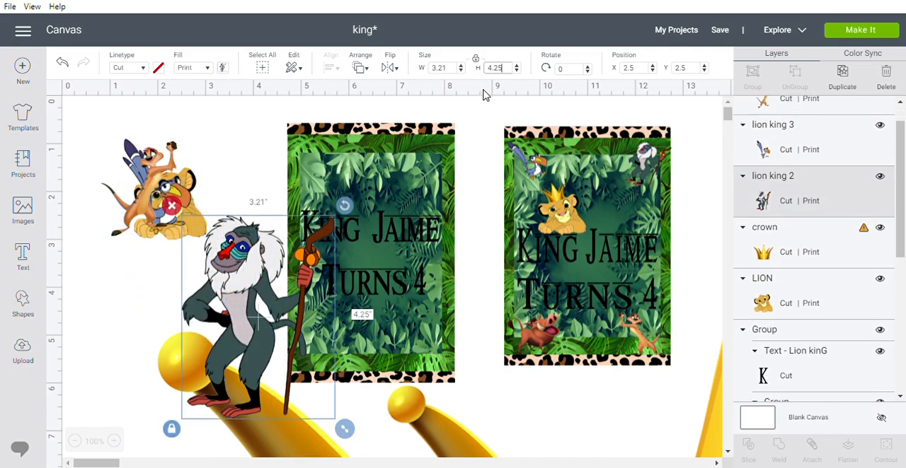
click(506, 74)
text(2)
key(Return)
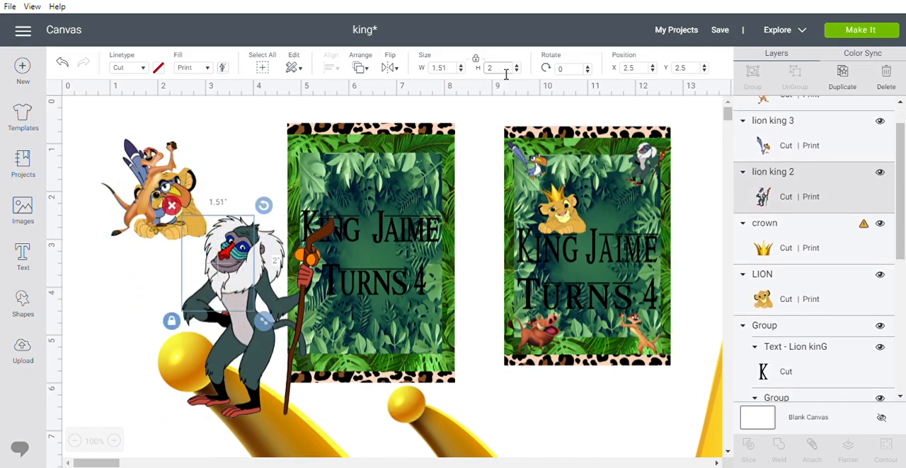
drag(212, 278, 175, 204)
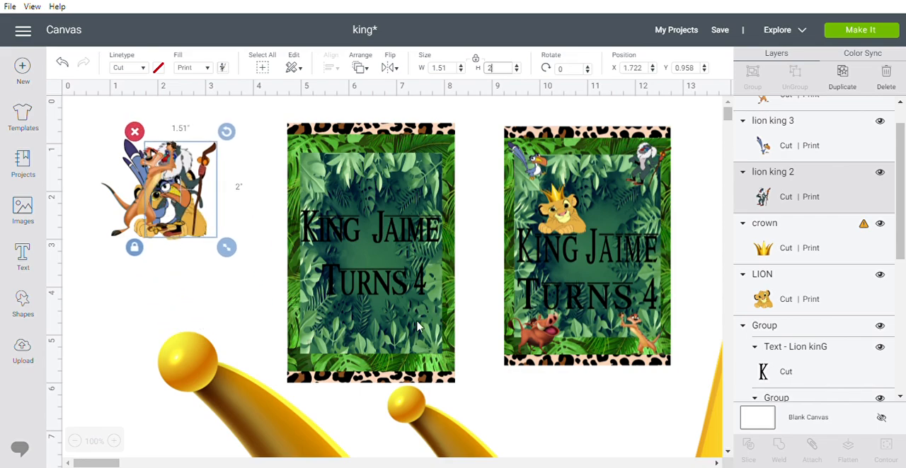
Set the oversized gold crown's height to 2 inches.
click(443, 443)
scroll(505, 327, down, 5)
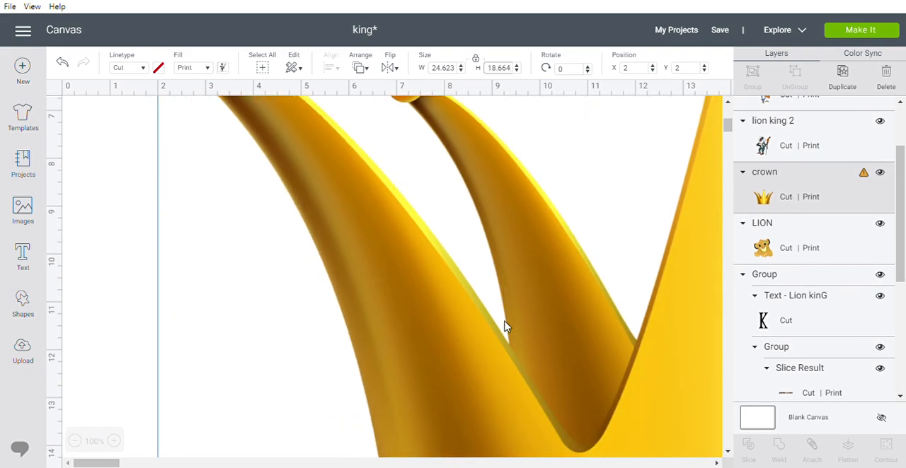
scroll(505, 323, down, 3)
drag(603, 312, 455, 328)
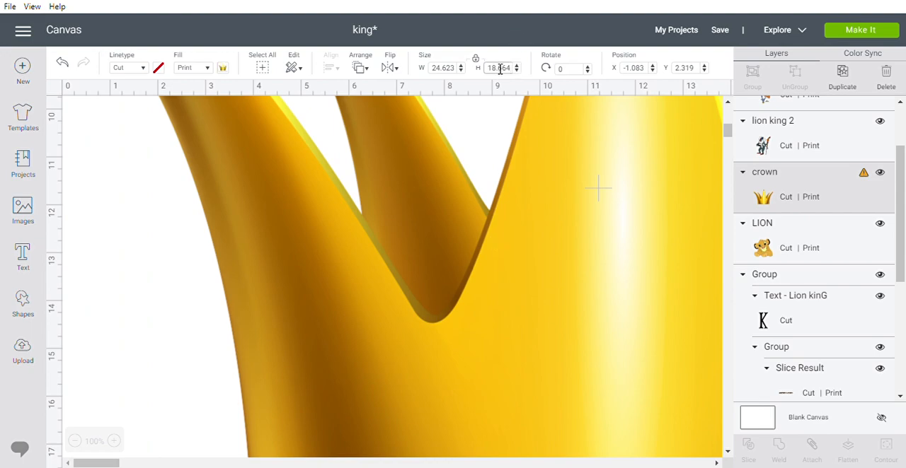
click(500, 71)
text(2)
key(Return)
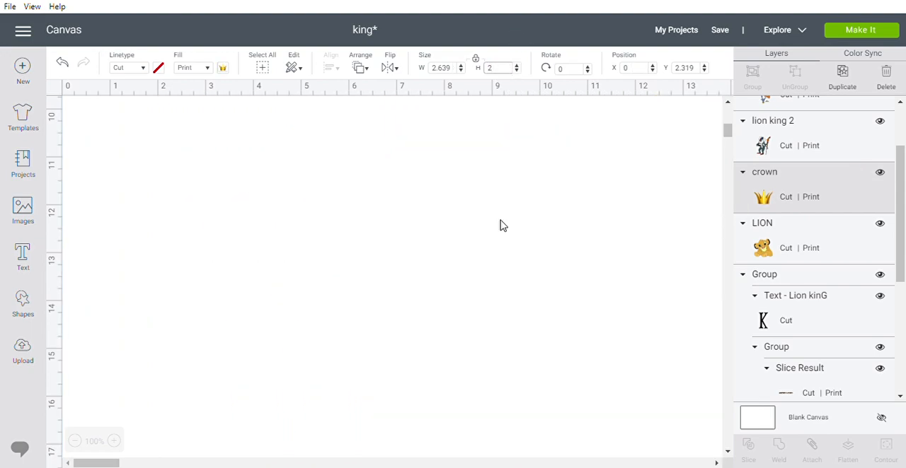
Move the crown, meerkat, hornbill and mandrill down the canvas so the lion cub is uncovered.
scroll(475, 224, up, 8)
drag(172, 257, 207, 340)
drag(171, 210, 174, 339)
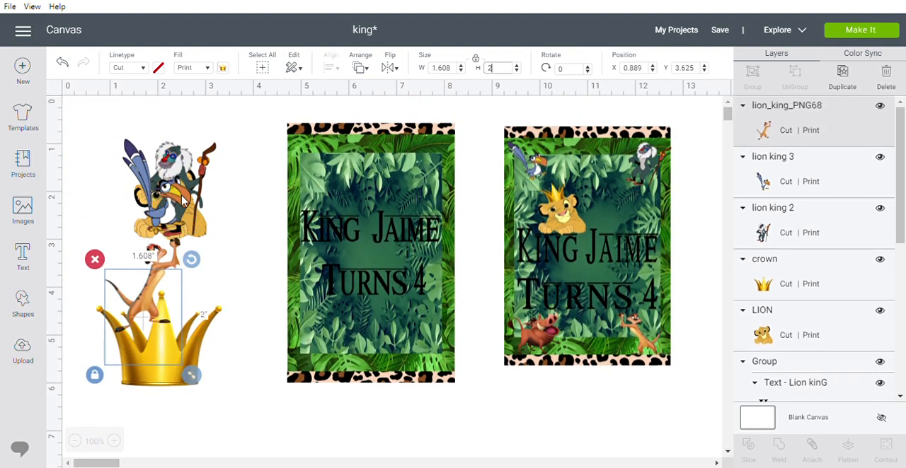
drag(182, 197, 177, 339)
drag(179, 181, 180, 309)
Place the lion cub above the first word on the unfinished card and shrink it to about 0.8 inches wide.
click(176, 199)
drag(177, 203, 369, 192)
drag(409, 244, 391, 238)
mouse_move(357, 197)
mouse_down()
mouse_move(347, 205)
mouse_move(365, 224)
mouse_move(342, 191)
mouse_move(347, 203)
mouse_up()
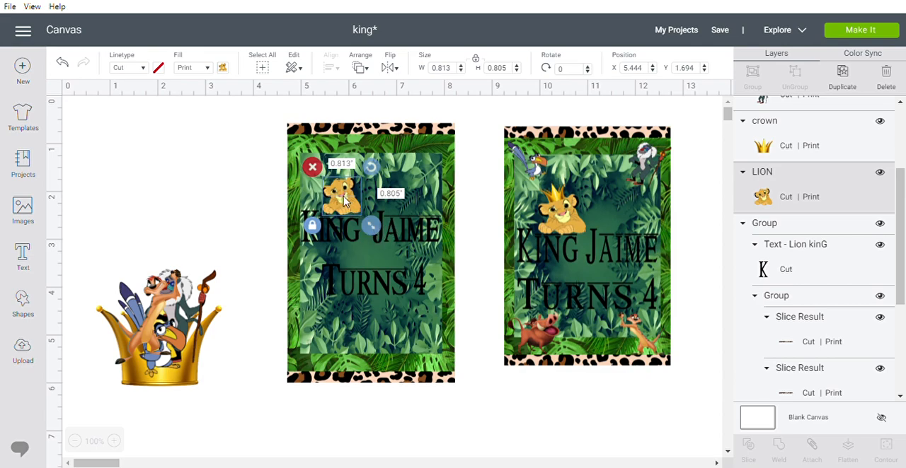
click(357, 234)
drag(344, 201, 347, 205)
click(366, 241)
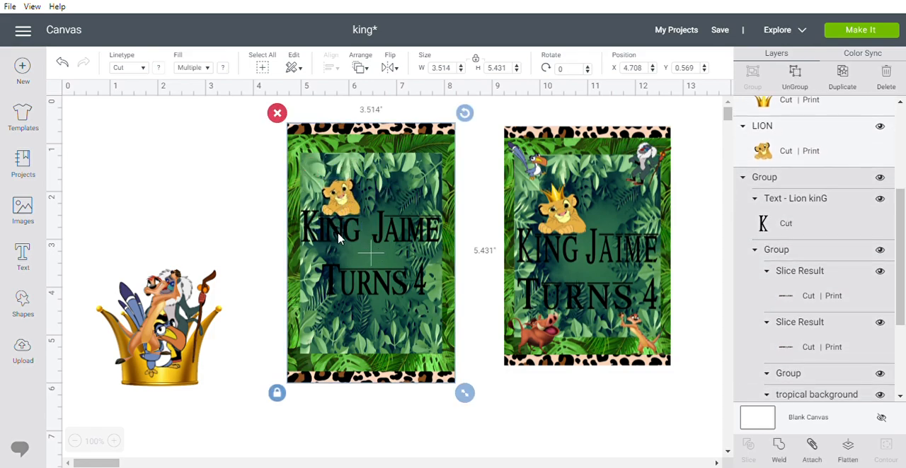
Place the crown on the lion cub's head, shrunk to about 0.67 inches wide and rotated to about 340.6 degrees.
click(202, 371)
drag(202, 372, 346, 177)
drag(367, 147, 346, 156)
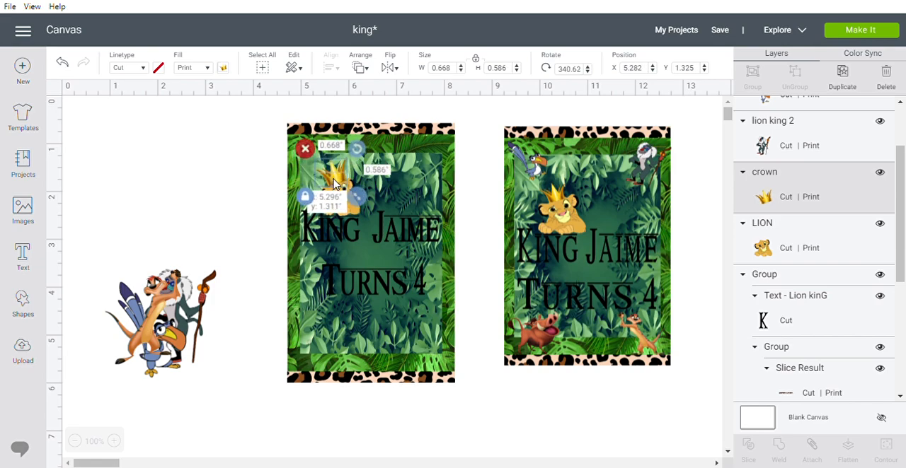
drag(356, 197, 337, 185)
click(243, 197)
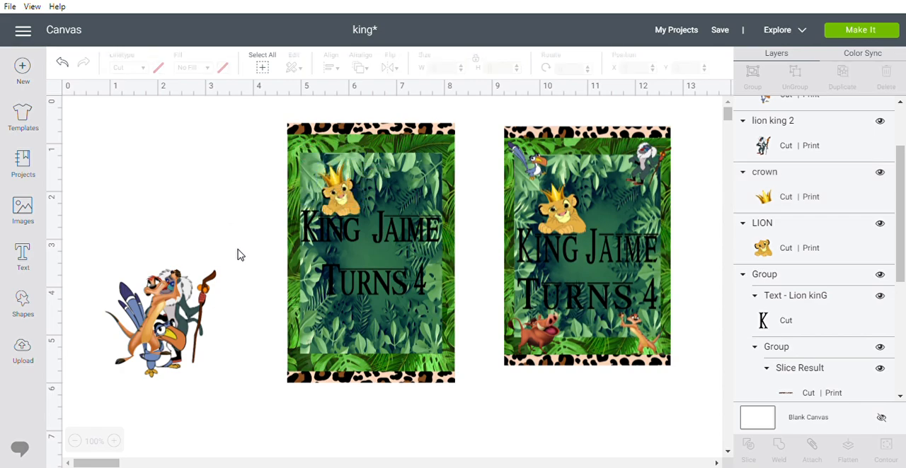
Move the meerkat clear of the other characters and flip it horizontally.
drag(170, 347, 244, 251)
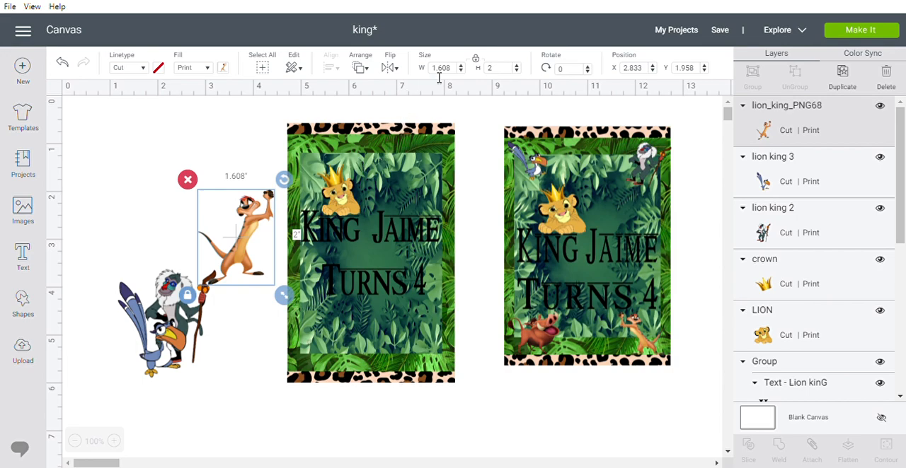
click(396, 68)
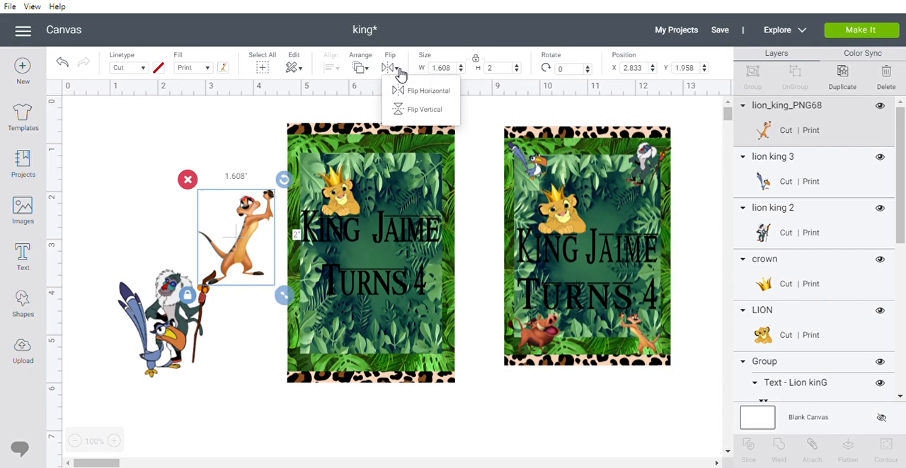
click(428, 92)
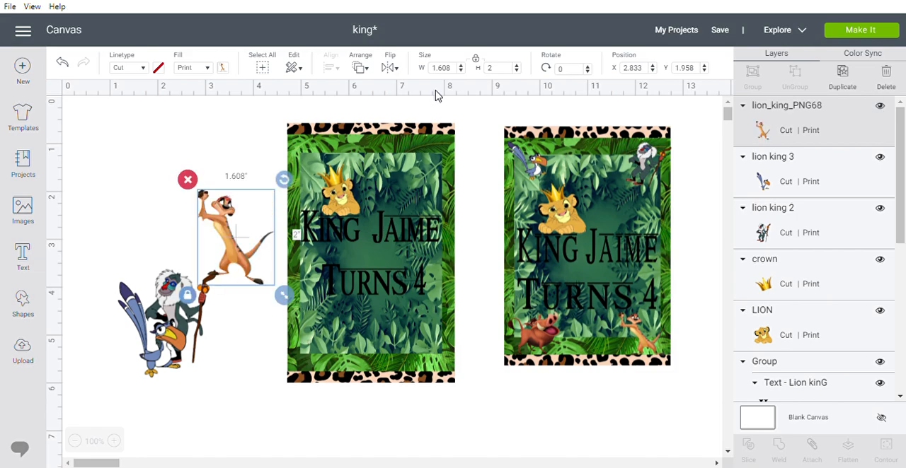
Place the meerkat in the unfinished card's lower-right corner and shrink it to about 0.76 by 0.94 inches.
drag(252, 267, 439, 361)
drag(470, 387, 416, 347)
drag(402, 319, 462, 378)
drag(437, 350, 435, 356)
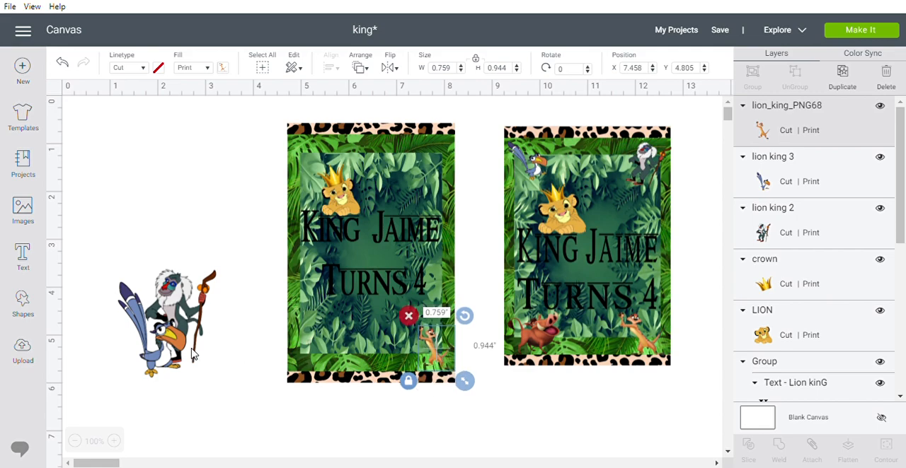
Shrink the hornbill to about 0.9 inches tall and place it in the unfinished card's upper-left corner.
click(168, 347)
drag(169, 347, 219, 317)
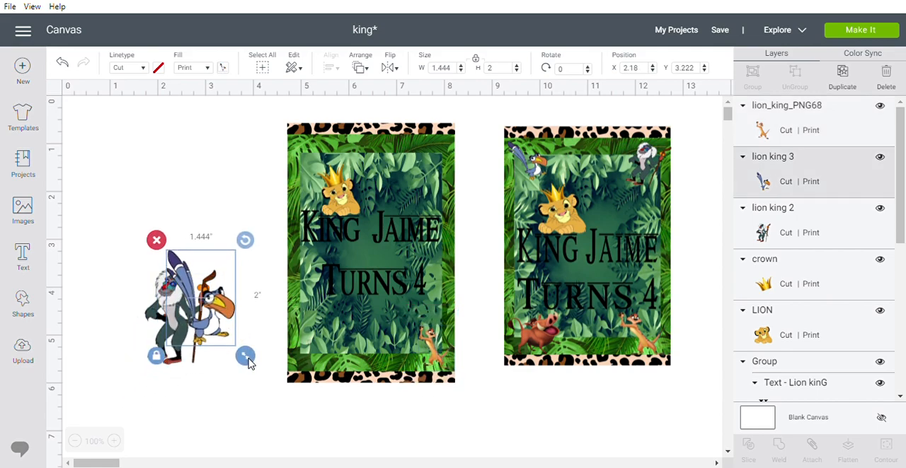
drag(247, 361, 225, 328)
drag(190, 298, 327, 182)
drag(346, 210, 330, 190)
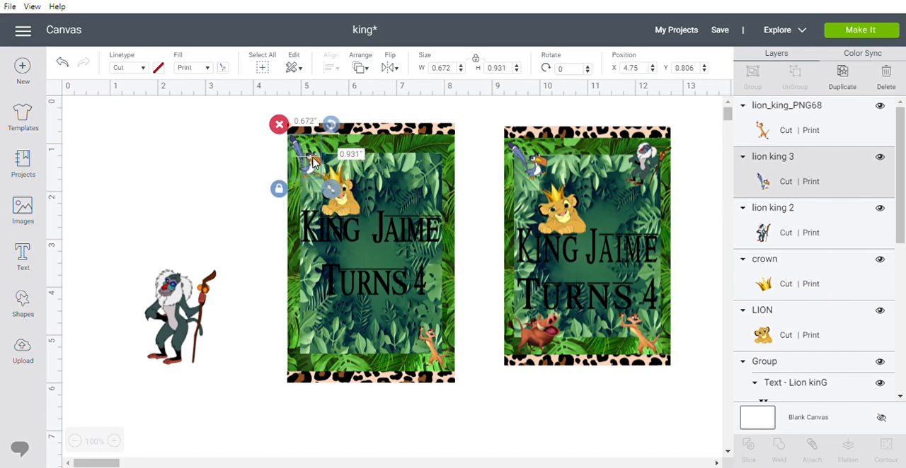
drag(329, 187, 326, 184)
drag(307, 156, 305, 155)
Shrink the mandrill and place it in the unfinished card's upper-right corner.
click(190, 315)
drag(229, 371, 193, 330)
drag(170, 297, 438, 167)
click(472, 267)
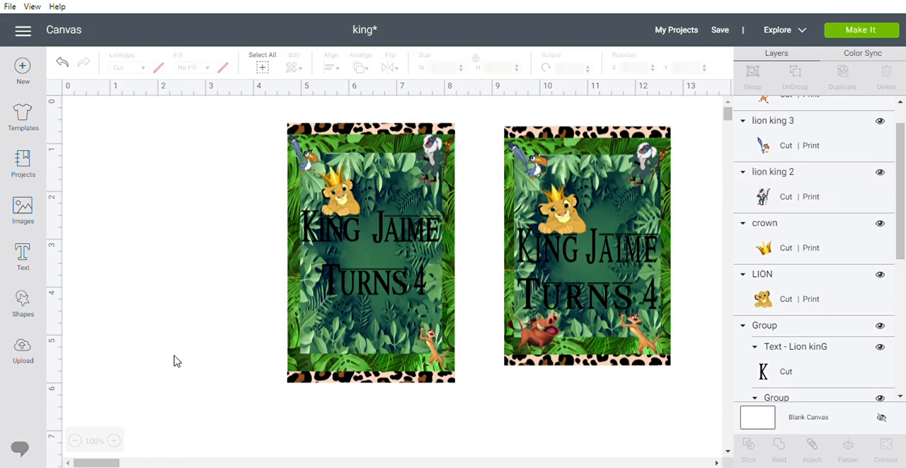
Insert the warthog image from the full collection of uploaded images onto the canvas.
click(23, 353)
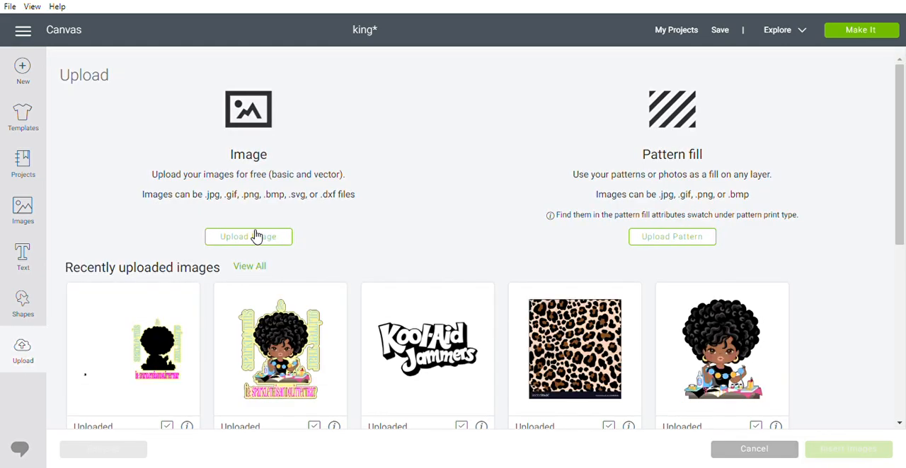
click(253, 236)
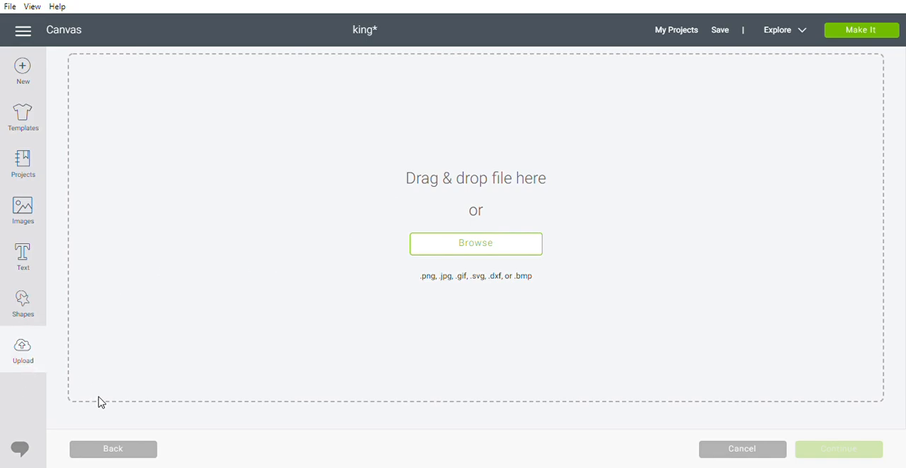
click(113, 453)
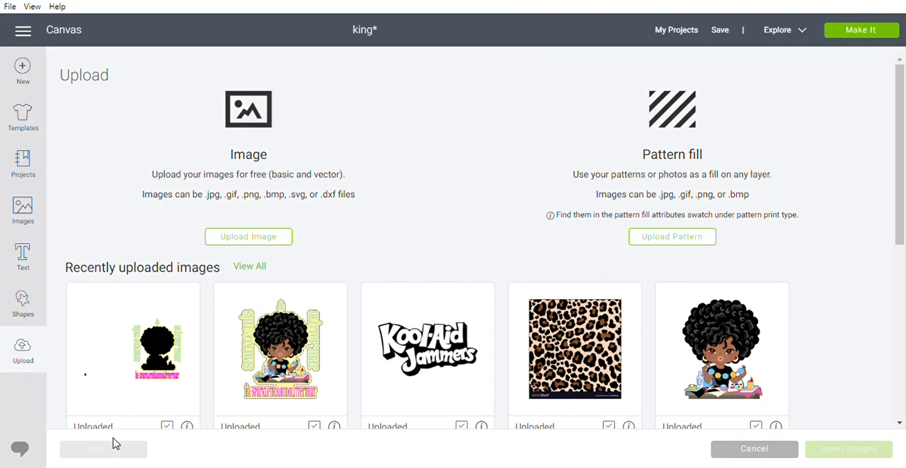
click(249, 266)
scroll(522, 279, down, 5)
scroll(394, 281, up, 4)
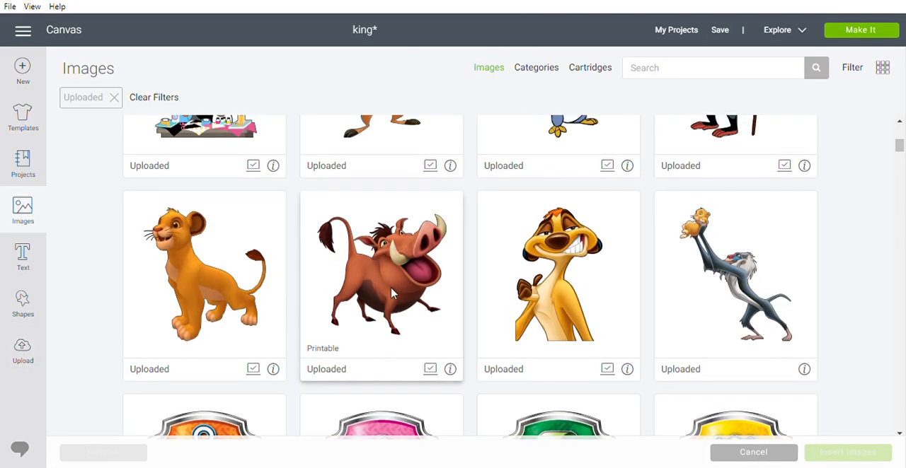
click(394, 281)
click(853, 457)
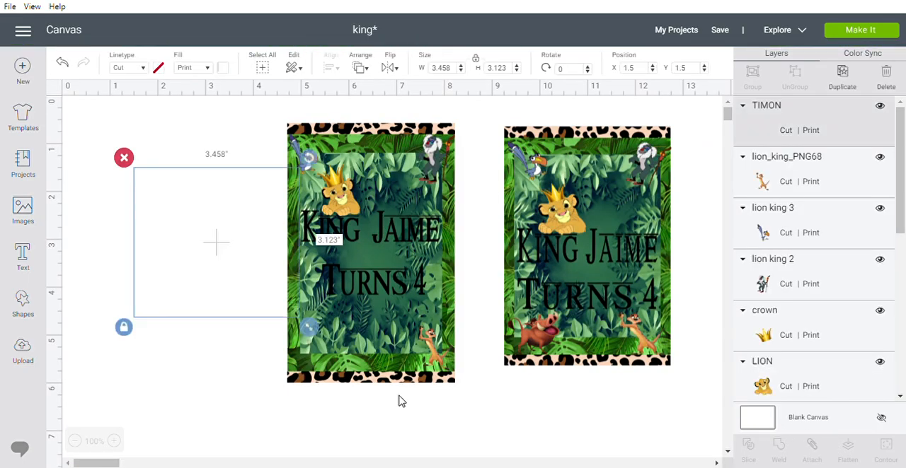
Shrink the warthog and place it in the unfinished card's lower-left corner.
drag(282, 314, 178, 237)
drag(152, 196, 306, 372)
click(341, 427)
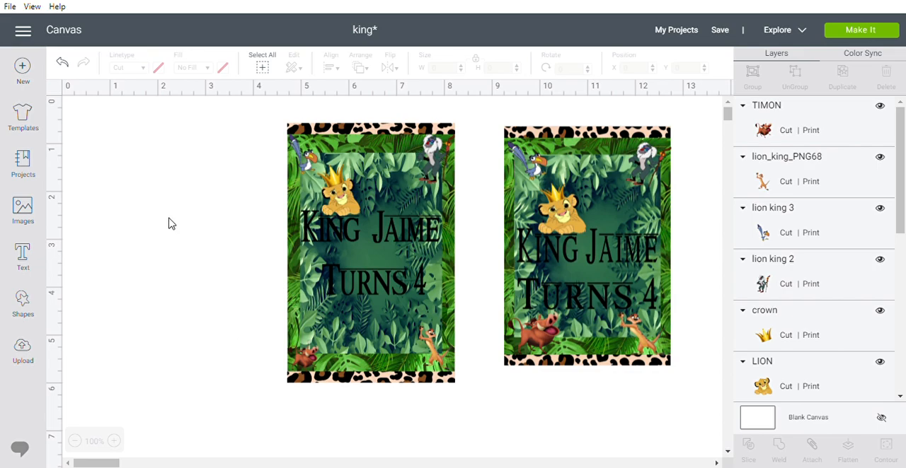
Select every element of the newly assembled card and flatten them into one printable image.
drag(246, 125, 471, 404)
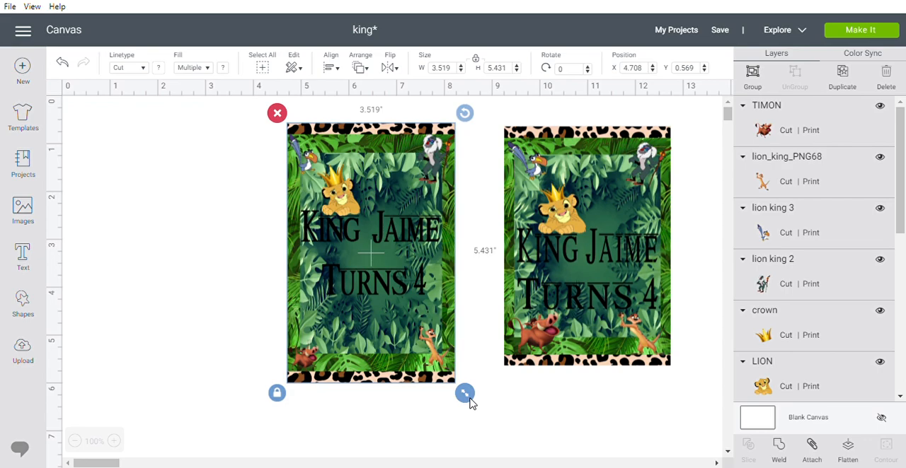
scroll(835, 188, down, 3)
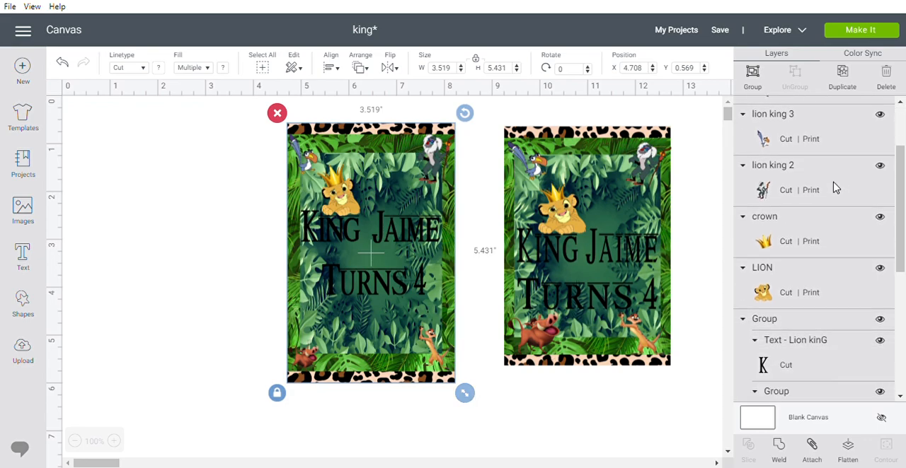
scroll(835, 190, down, 3)
scroll(833, 194, up, 6)
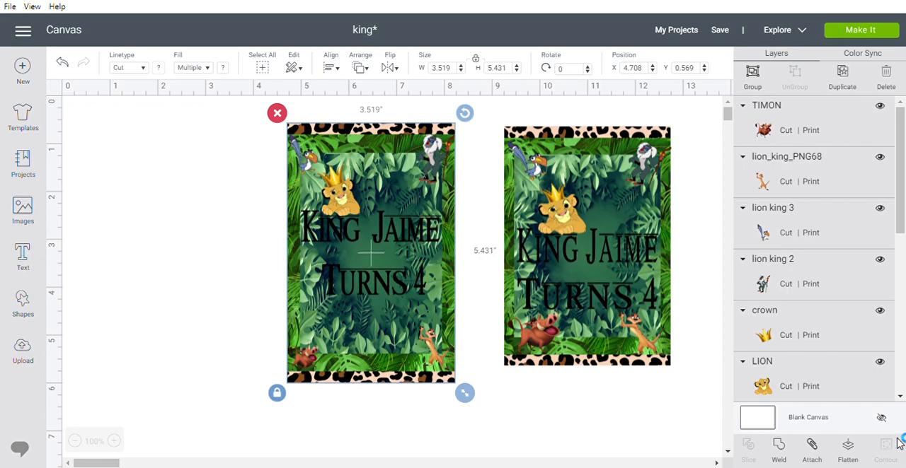
click(849, 452)
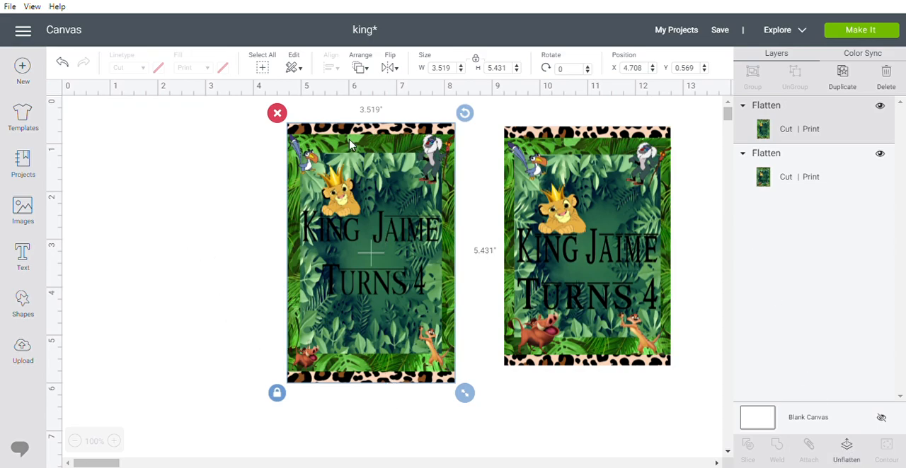
Unlock the flattened card's proportions, set its size to 3.5 by 5 inches, and reposition it beside the finished sample.
click(253, 181)
click(383, 225)
click(478, 64)
click(450, 71)
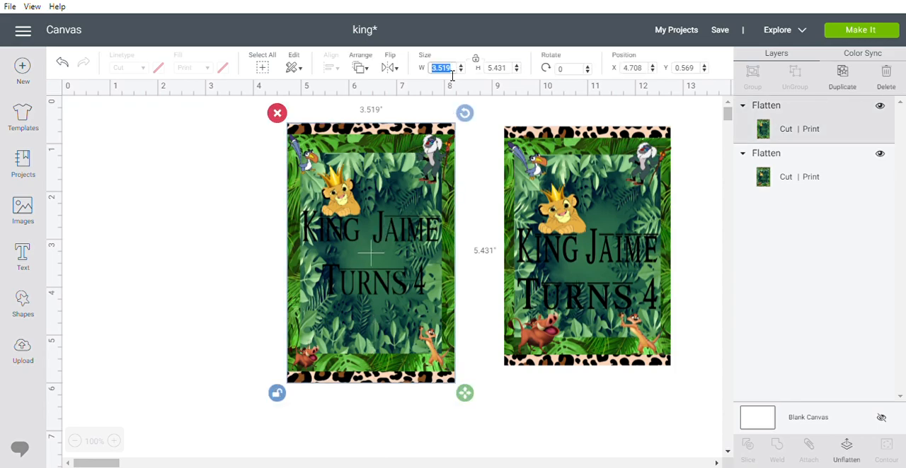
text(3.5)
key(Tab)
text(5)
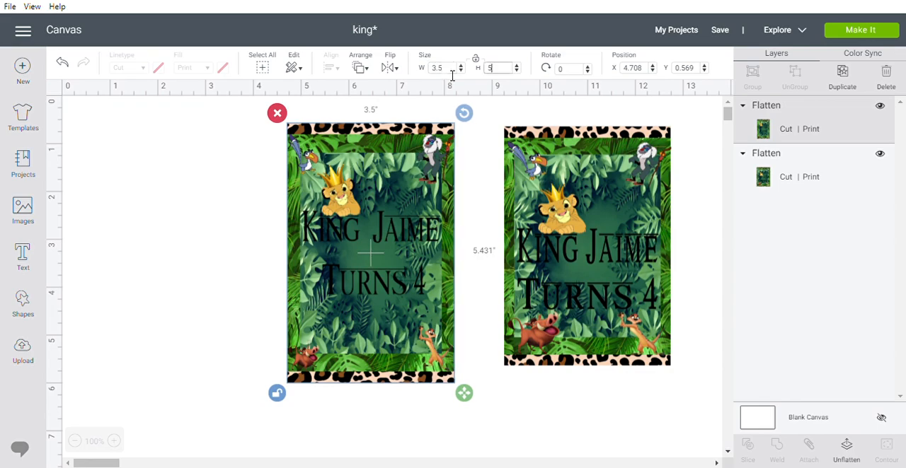
key(Return)
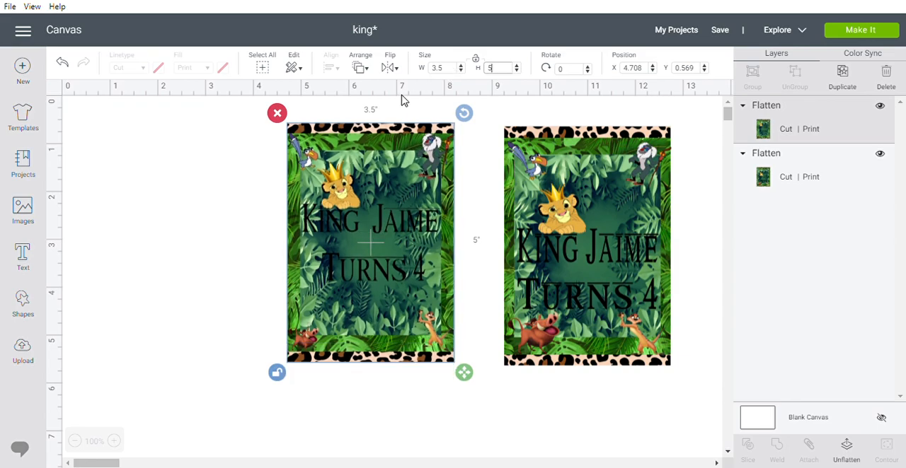
mouse_move(393, 238)
mouse_down()
mouse_move(384, 230)
mouse_move(382, 245)
mouse_up()
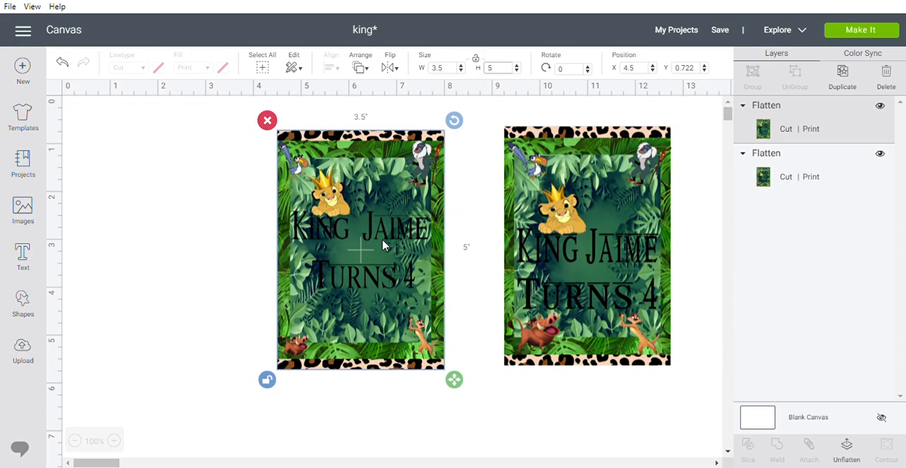